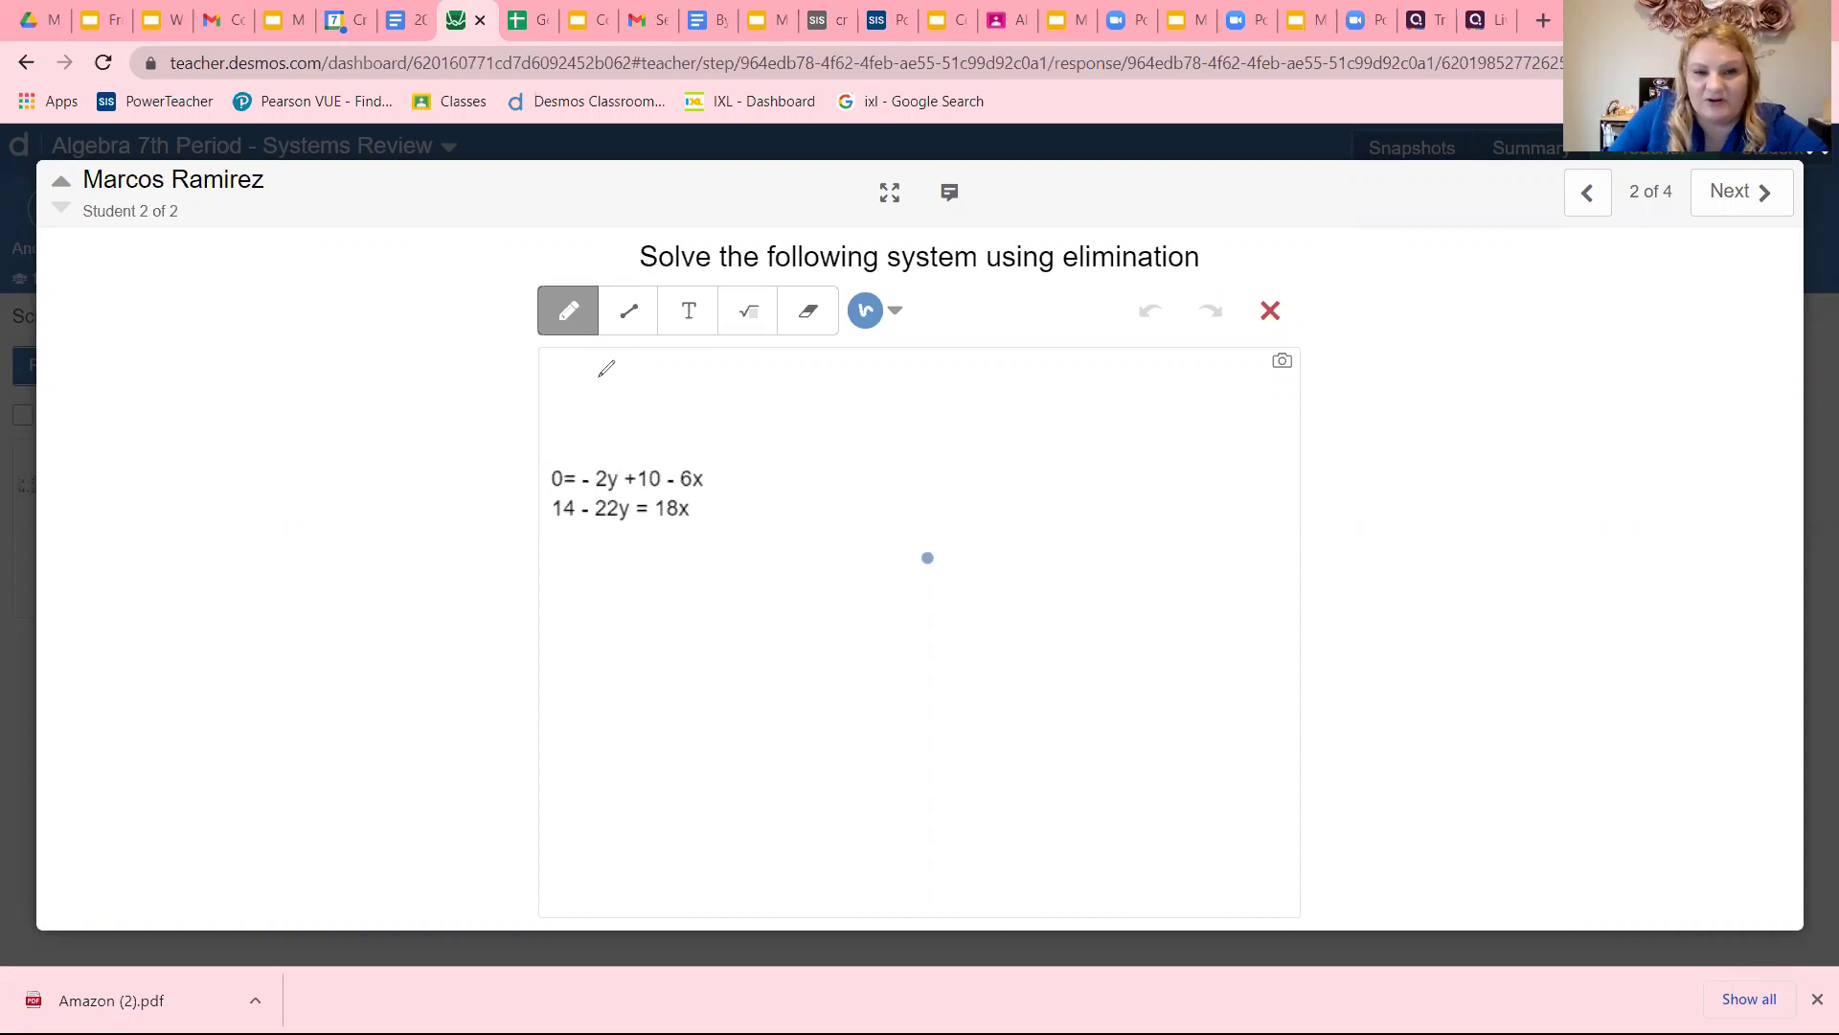
Write x+y=□ in green above the student's equations.
drag(582, 371, 610, 394)
mouse_move(607, 370)
mouse_down()
mouse_move(586, 393)
mouse_move(641, 382)
mouse_move(629, 393)
mouse_up()
mouse_move(655, 372)
mouse_down()
mouse_move(676, 382)
mouse_move(667, 407)
mouse_move(702, 374)
mouse_up()
drag(689, 385, 774, 393)
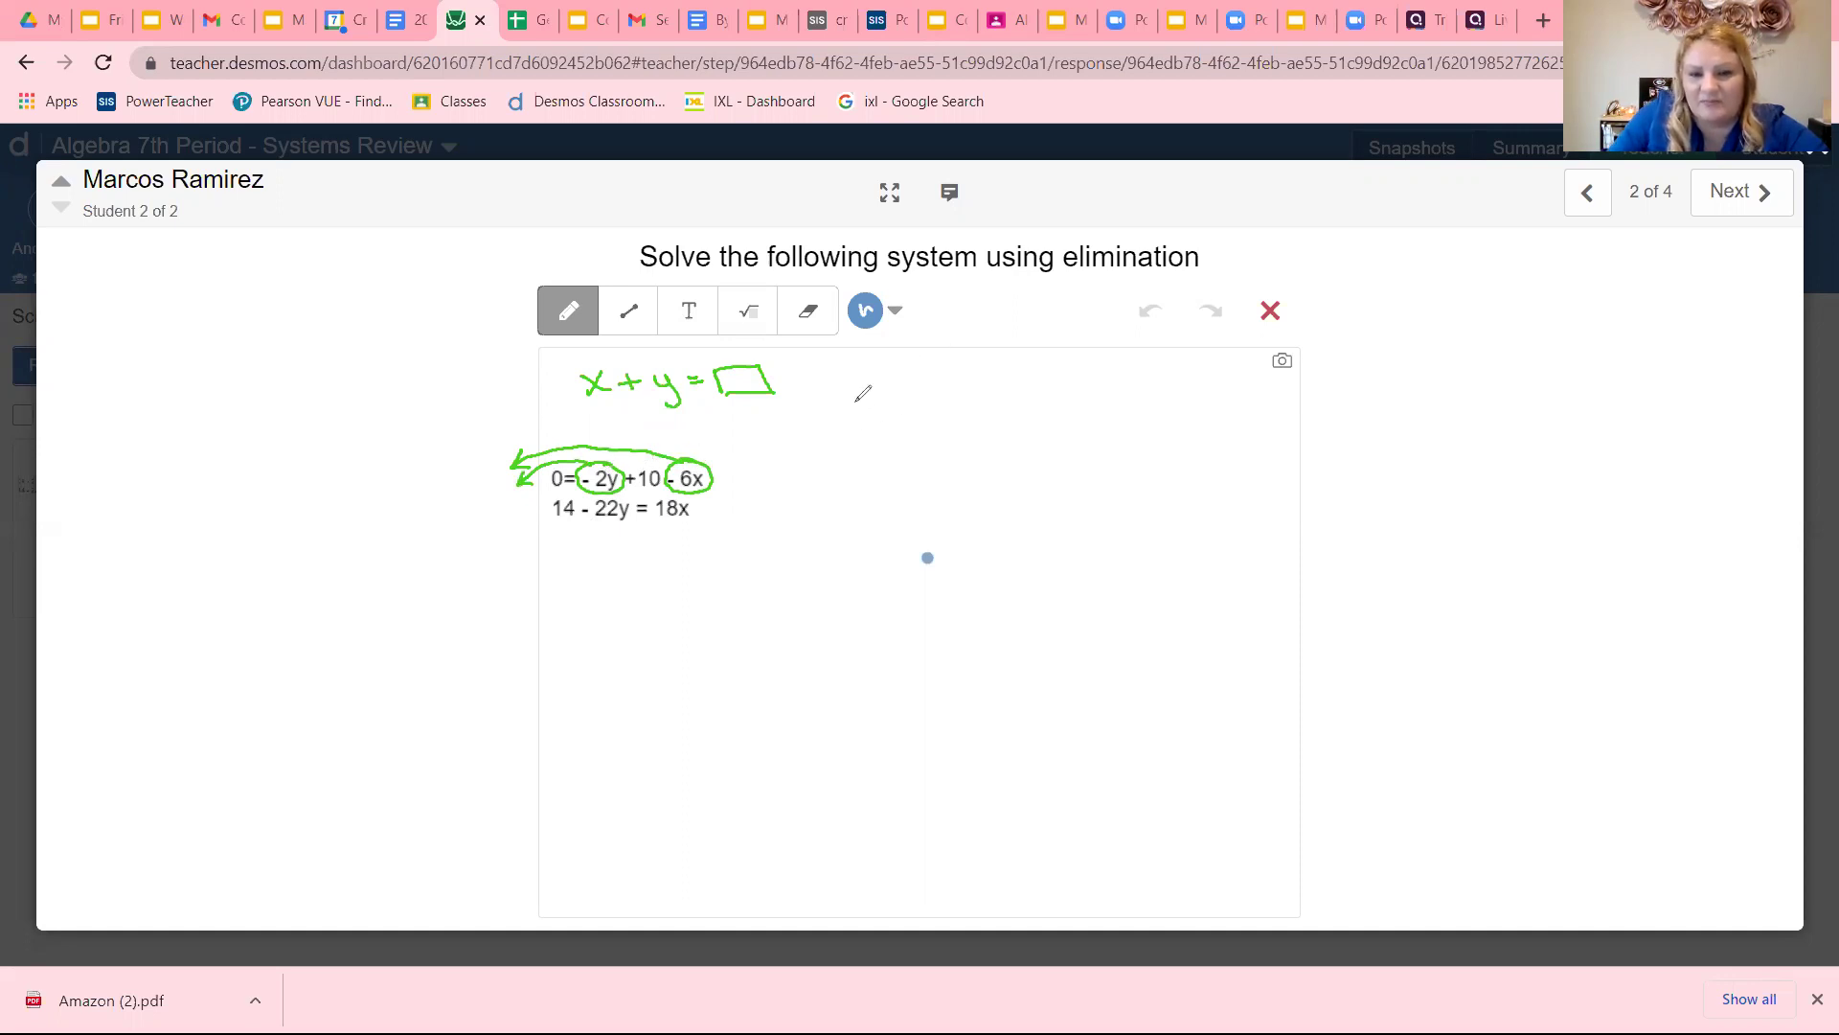
Handwrite the green note '*When moving variables from one side to the other change the sign.'.
drag(858, 407, 872, 392)
mouse_move(871, 396)
mouse_down()
mouse_move(834, 399)
mouse_move(871, 409)
mouse_move(901, 385)
mouse_move(966, 406)
mouse_up()
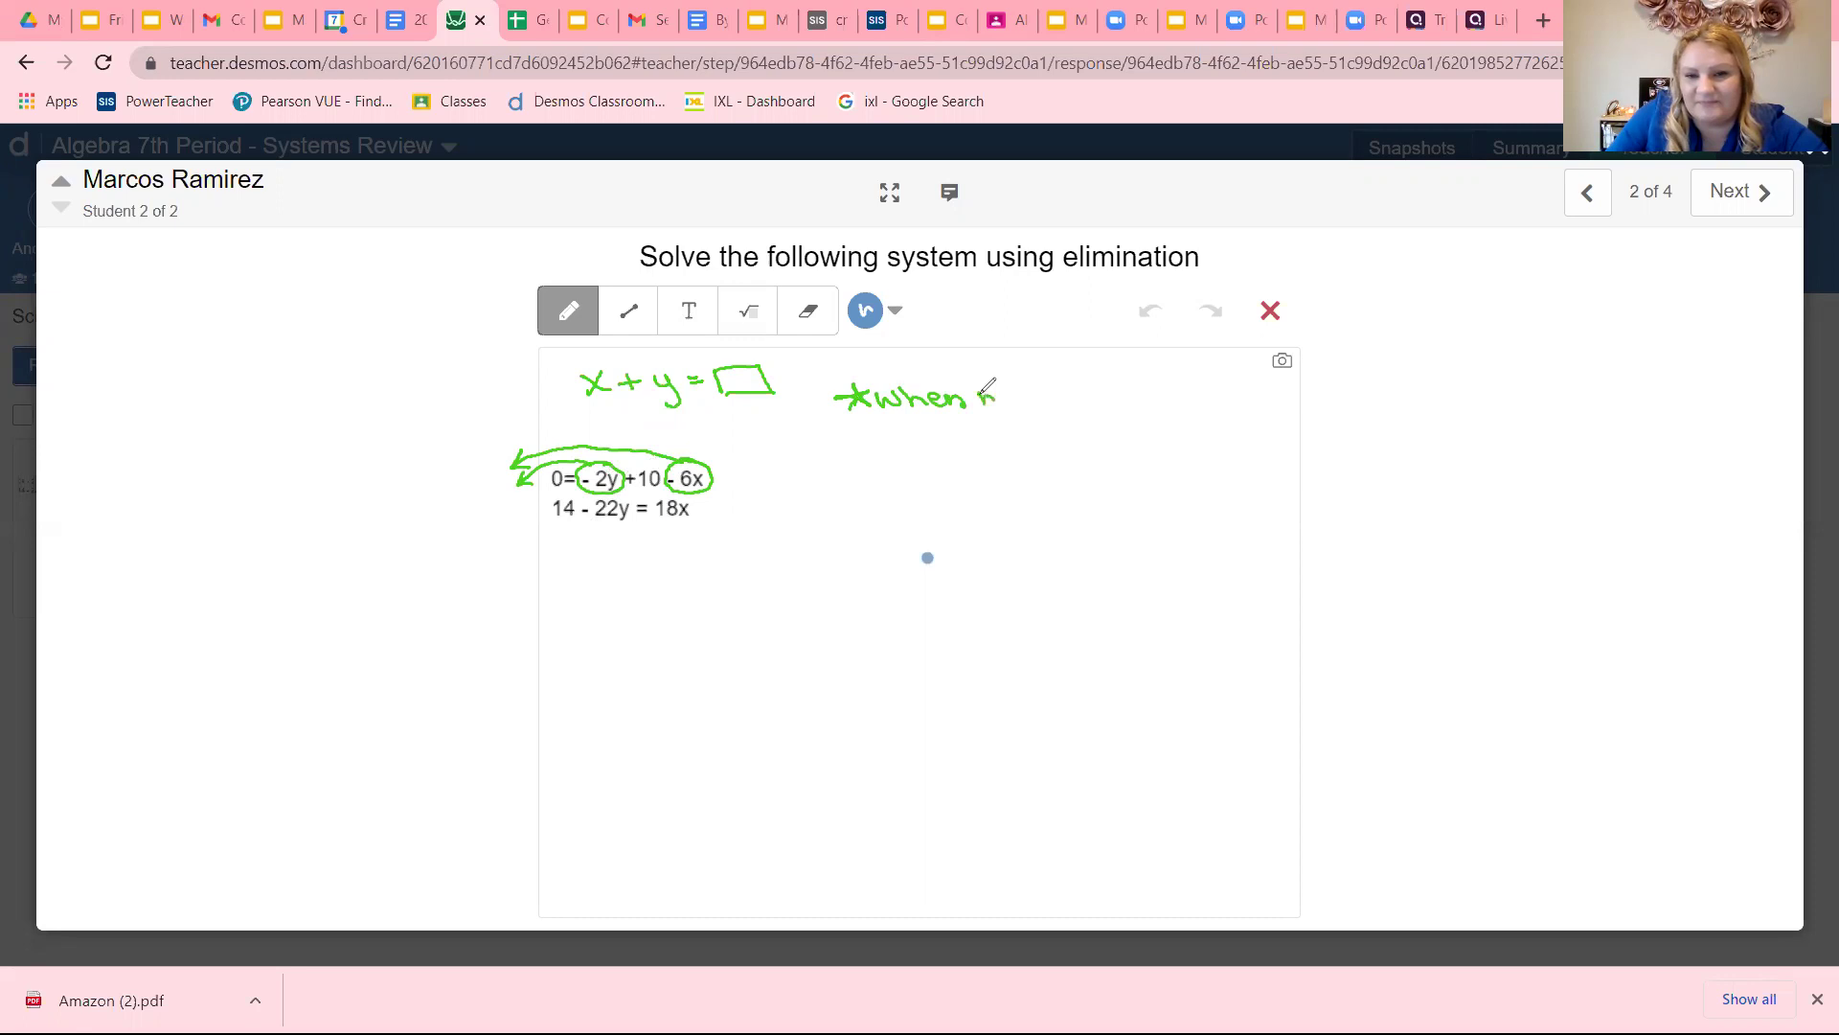
mouse_move(981, 390)
mouse_down()
mouse_move(1081, 378)
mouse_move(1106, 414)
mouse_up()
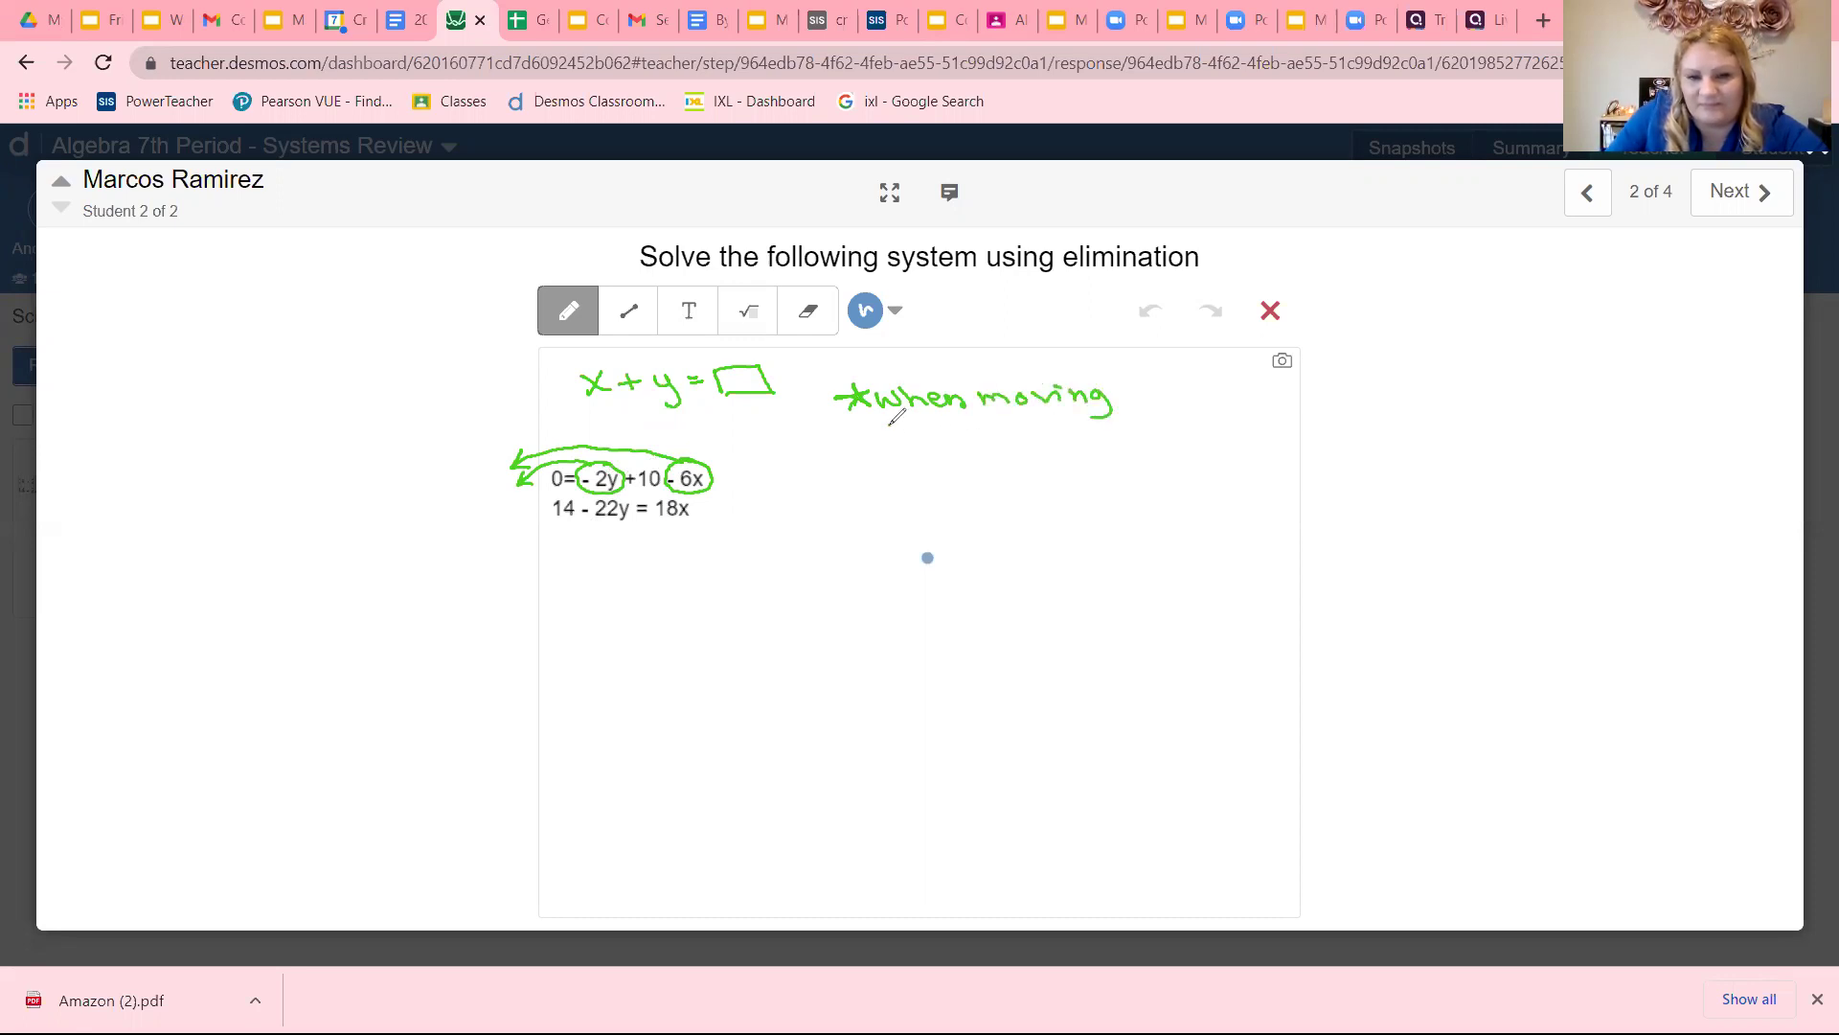
mouse_move(891, 421)
mouse_down()
mouse_move(1140, 412)
mouse_move(1101, 418)
mouse_up()
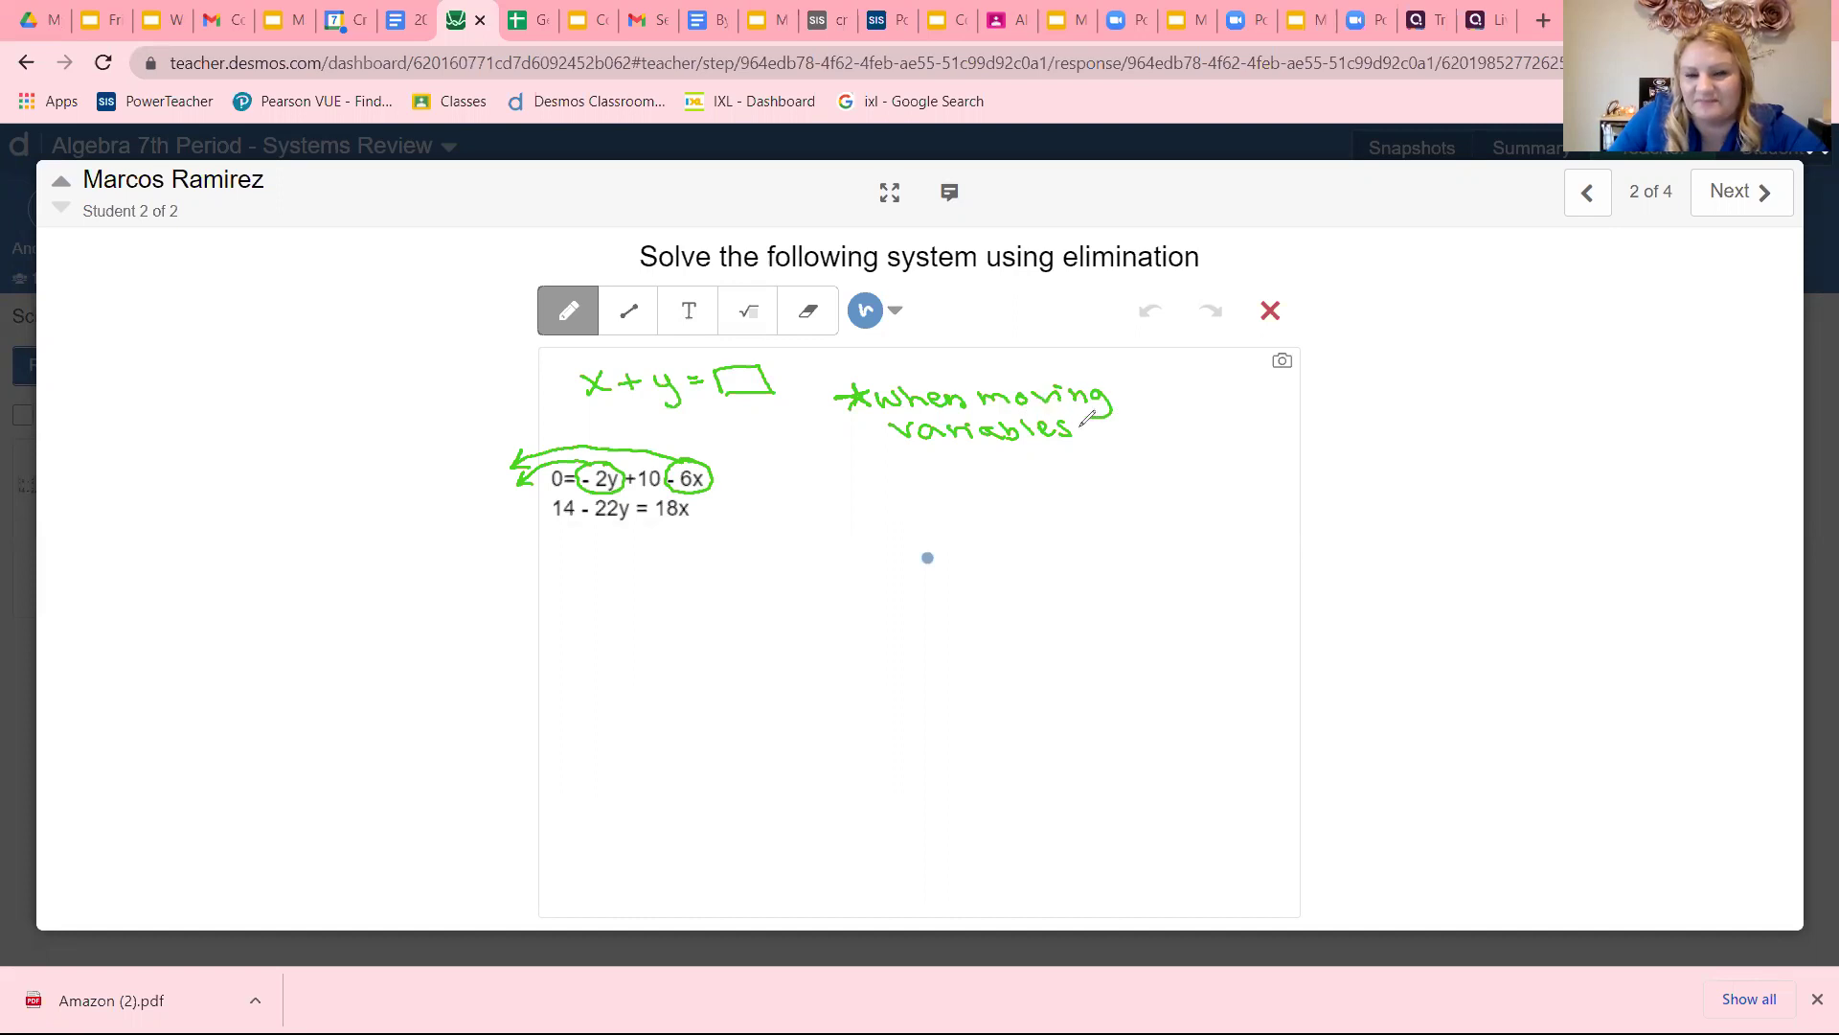
drag(1090, 418, 1113, 410)
drag(1084, 423, 1138, 421)
drag(1140, 425, 1182, 431)
drag(992, 456, 1165, 460)
drag(1042, 477, 1046, 500)
drag(1031, 488, 1267, 478)
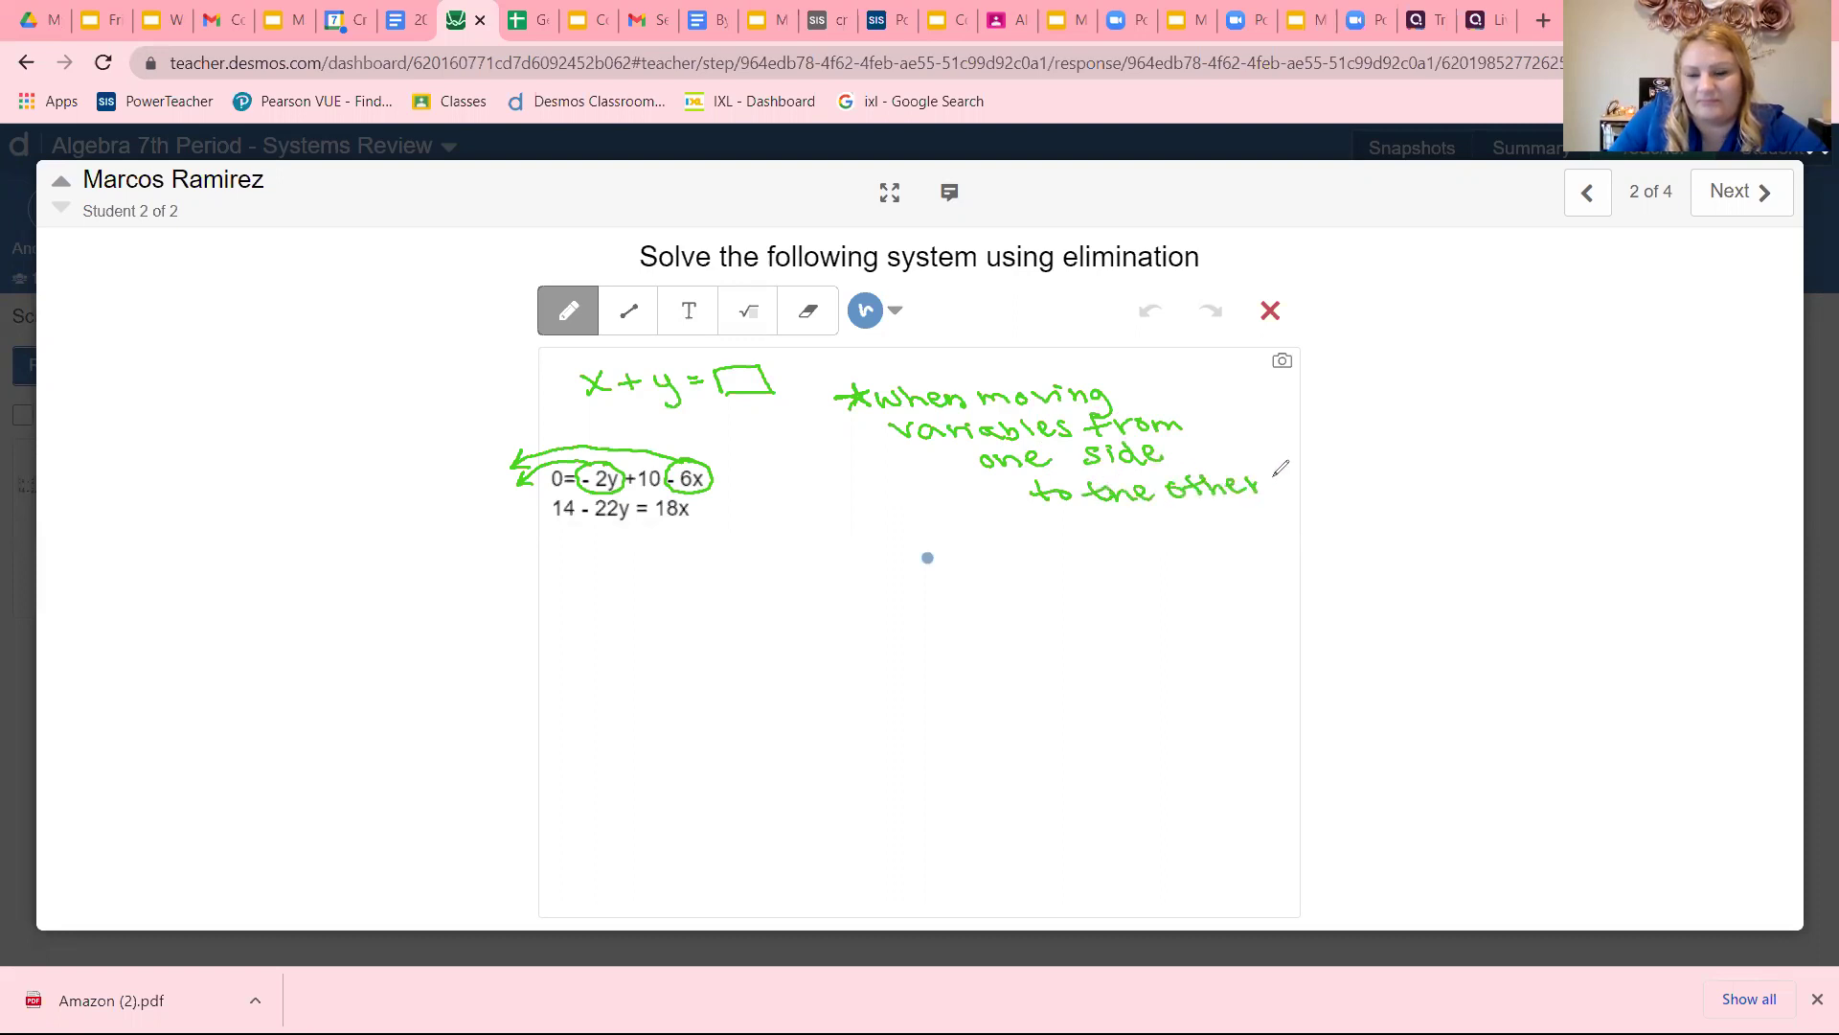
mouse_move(1058, 524)
mouse_down()
mouse_move(1160, 527)
mouse_move(1161, 552)
mouse_move(1268, 527)
mouse_up()
mouse_move(1132, 552)
mouse_down()
mouse_move(1123, 572)
mouse_move(1198, 577)
mouse_up()
click(1221, 566)
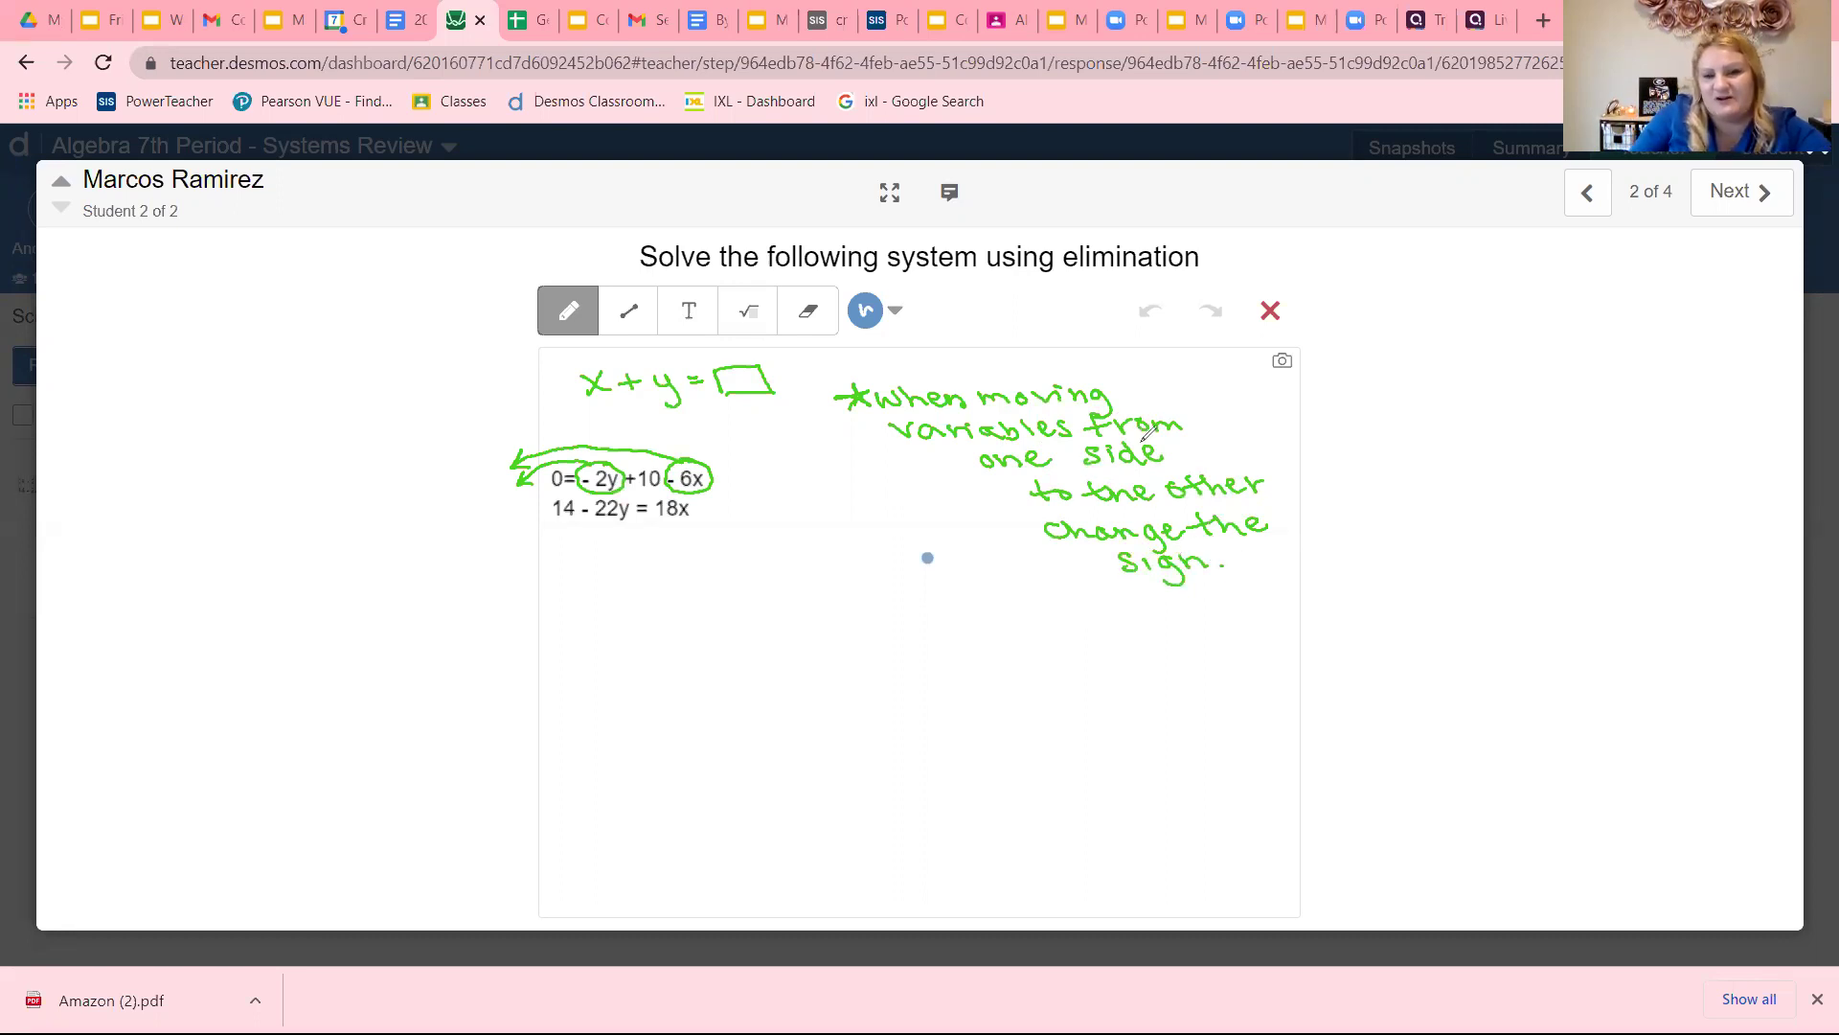
Underline 'from one side' and 'change the' in the green note.
drag(1088, 437, 1180, 430)
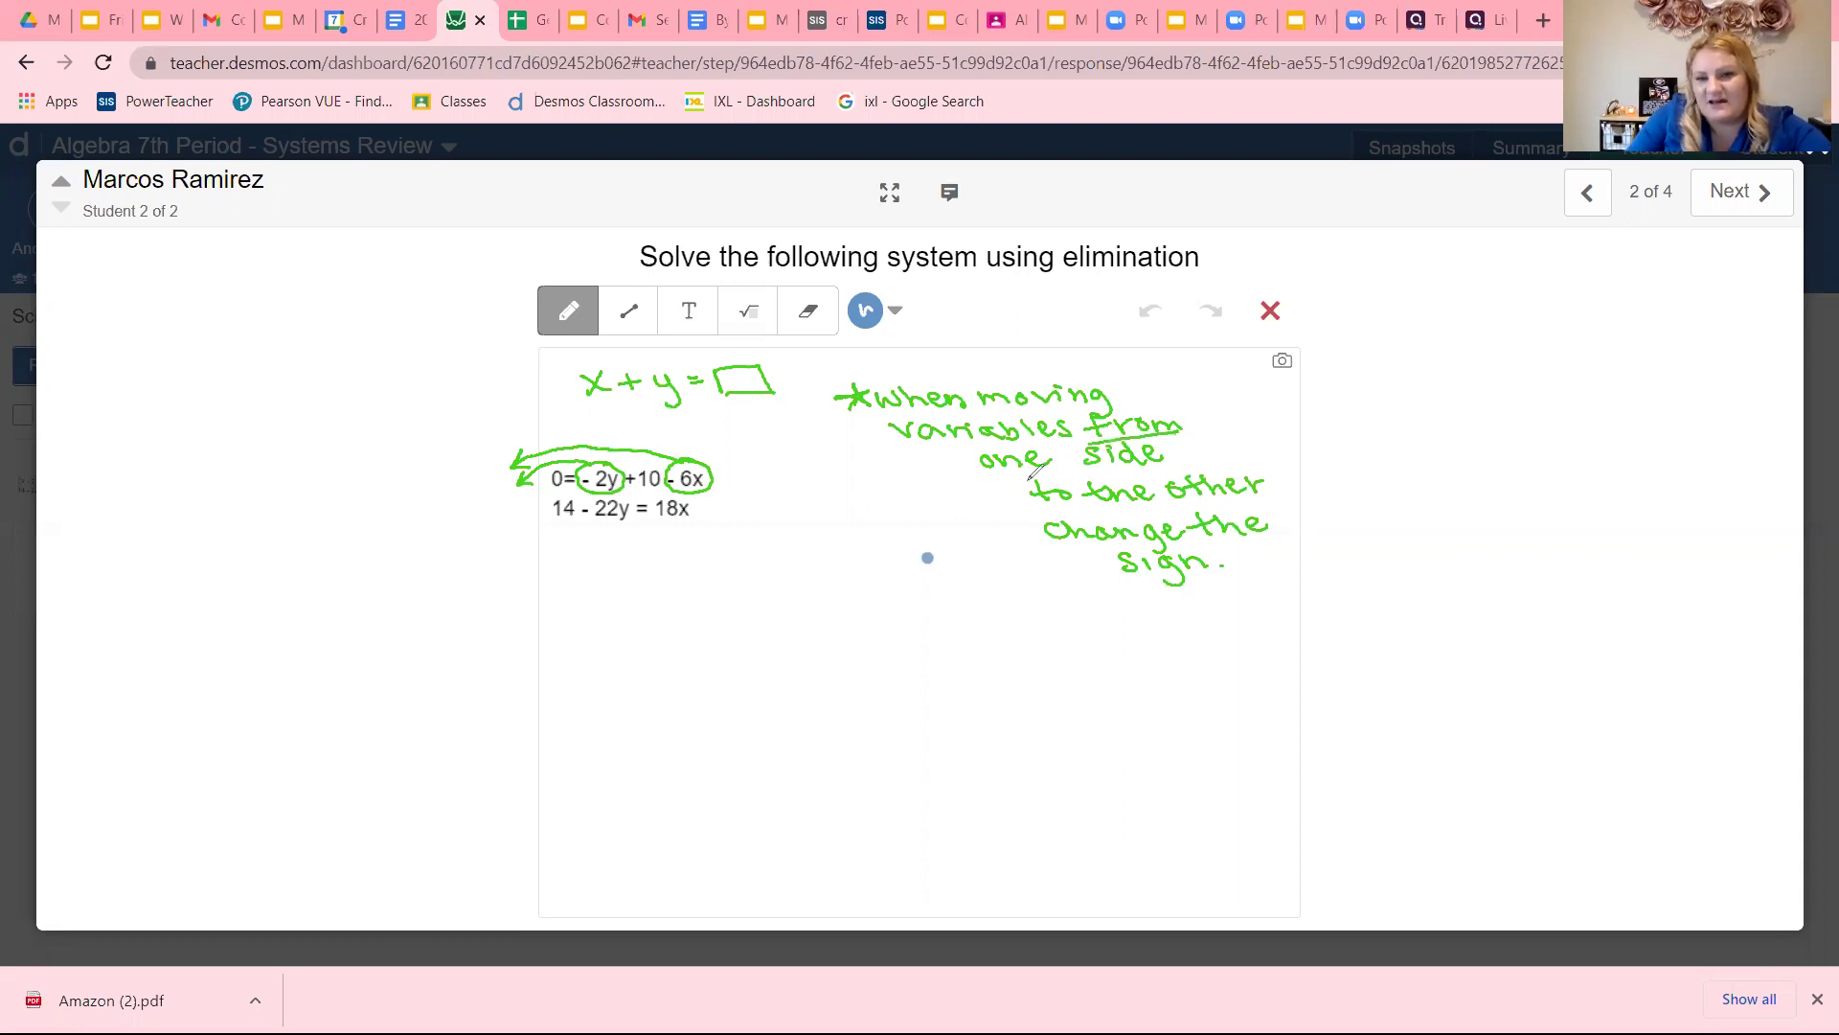
drag(1015, 485, 1167, 470)
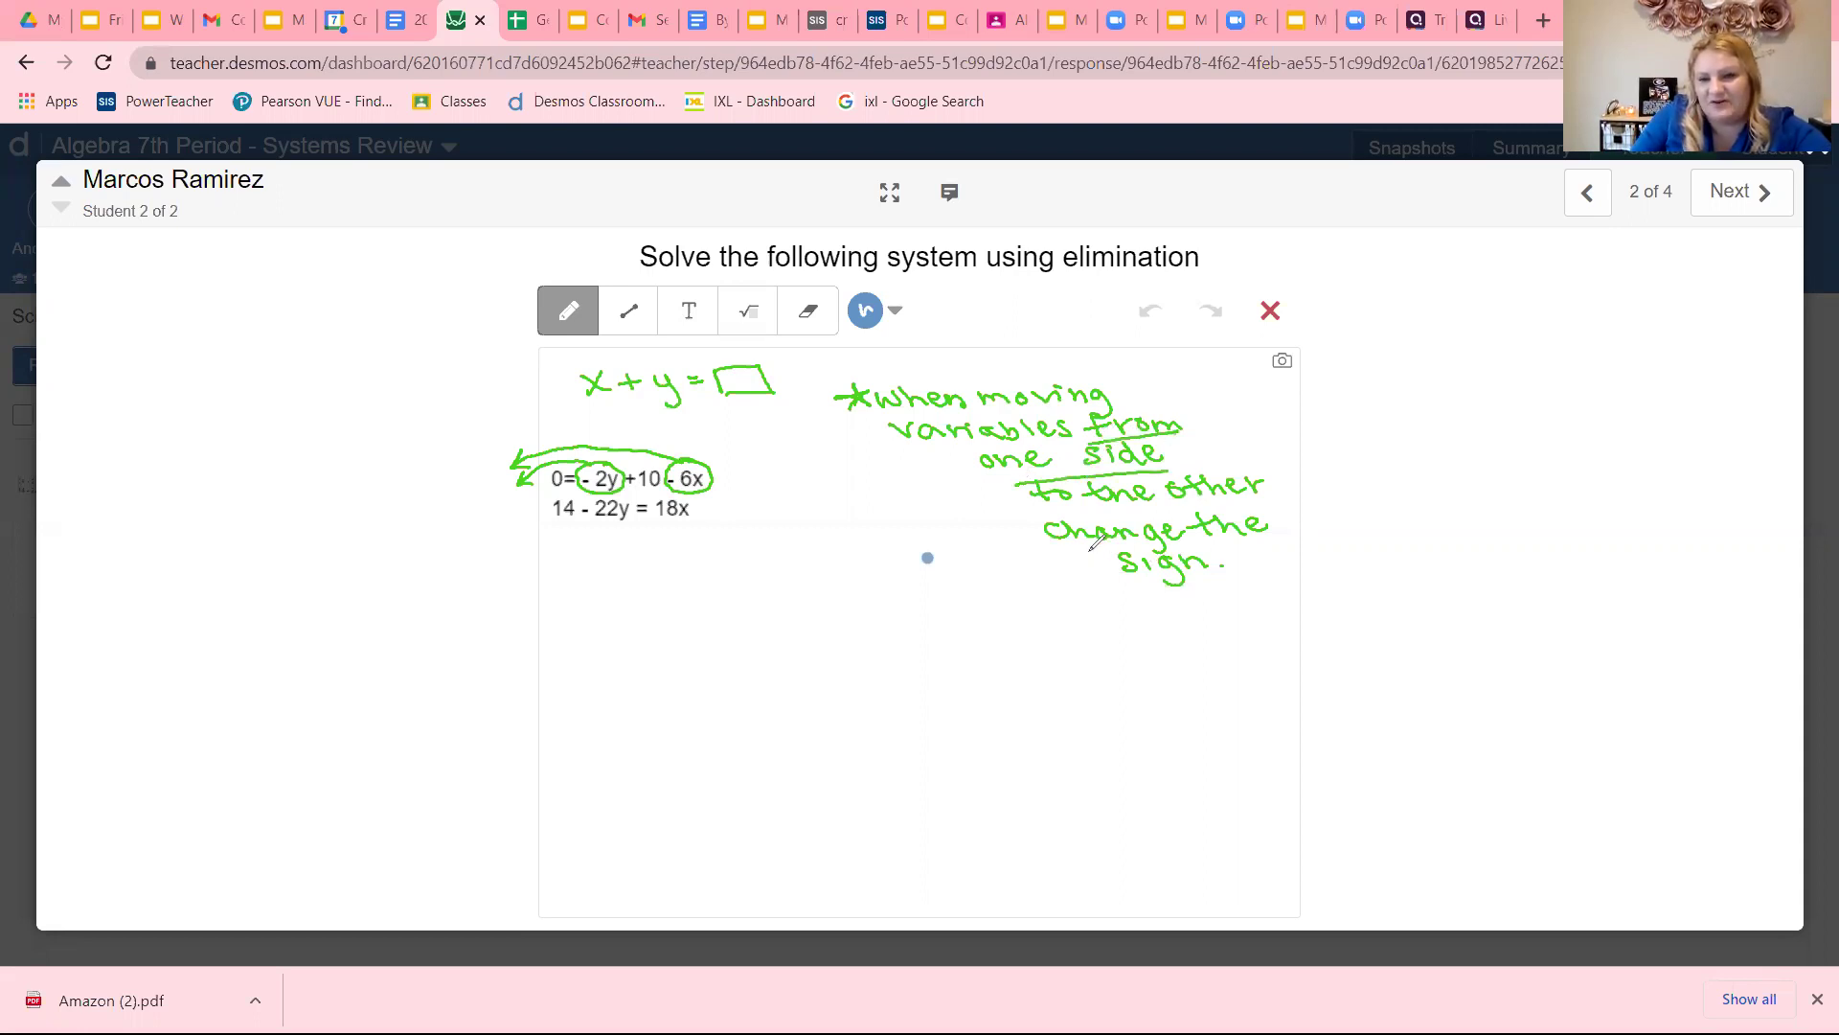
mouse_move(1085, 553)
mouse_down()
mouse_move(1240, 547)
mouse_move(1205, 580)
mouse_up()
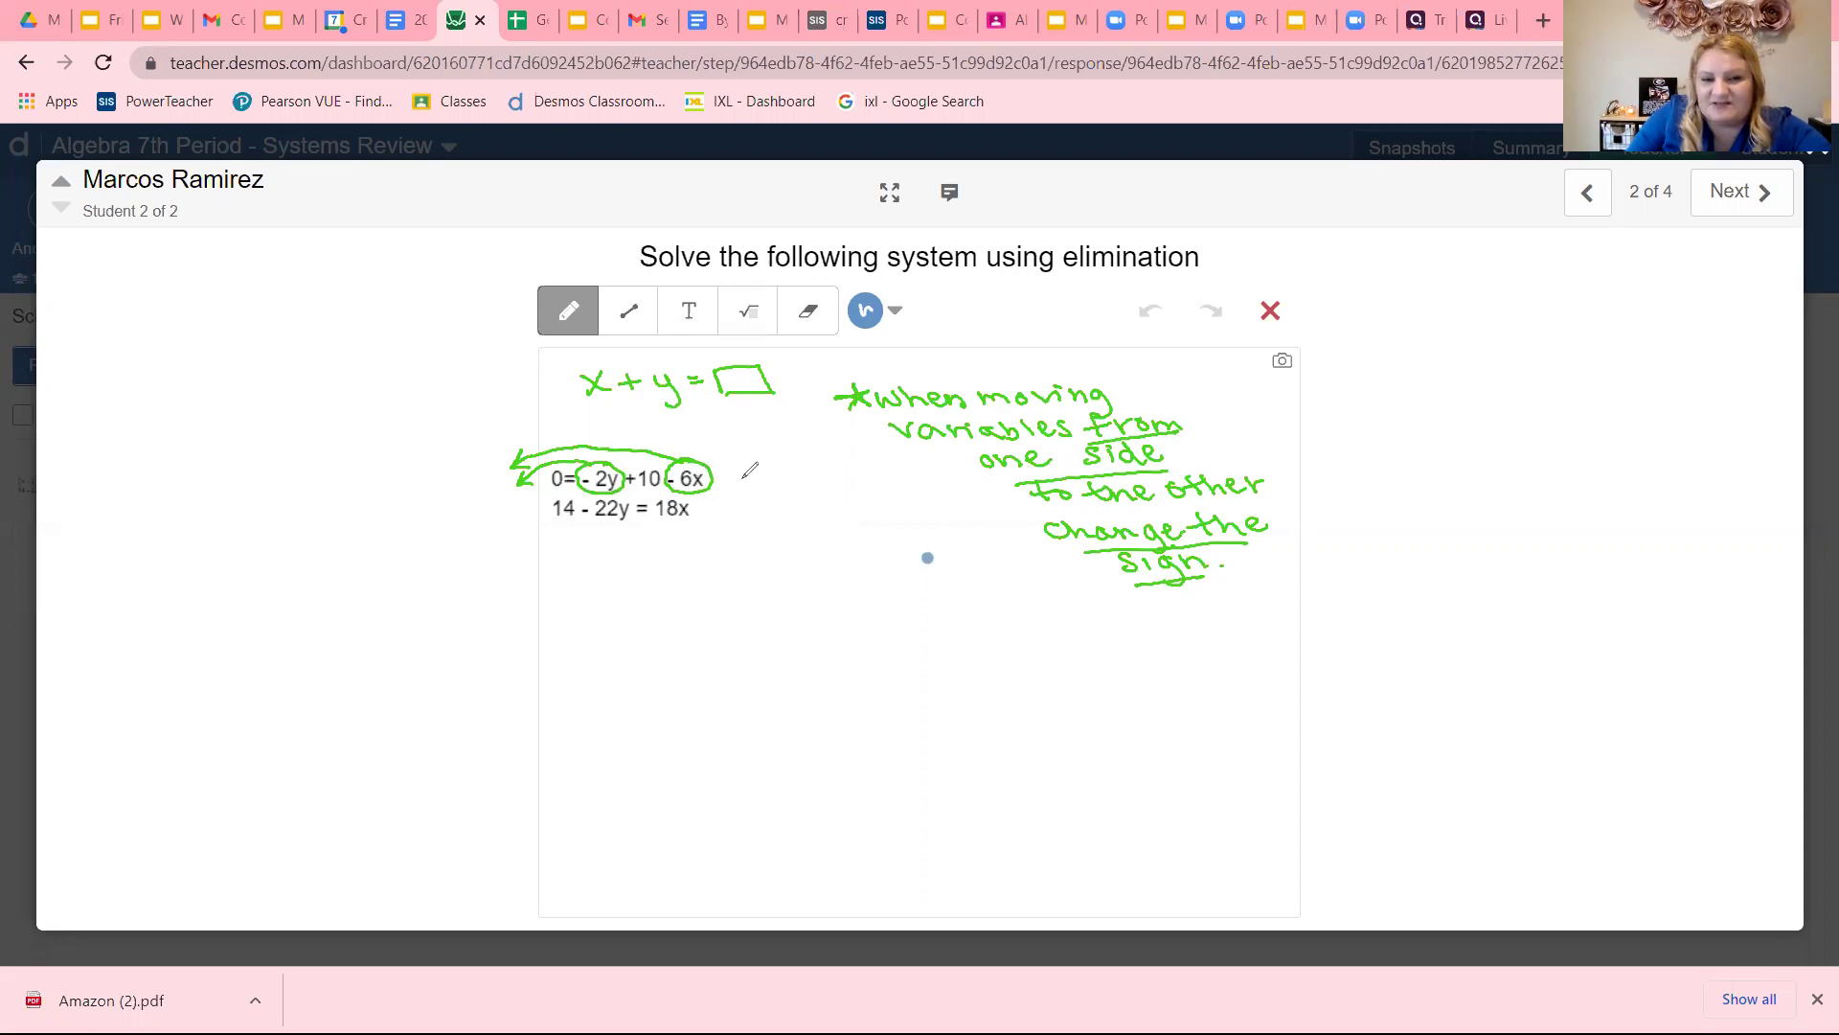
Write 6x+2y=10 in green beside the first equation, then underline x, y and the box in x+y=□.
drag(744, 475, 787, 498)
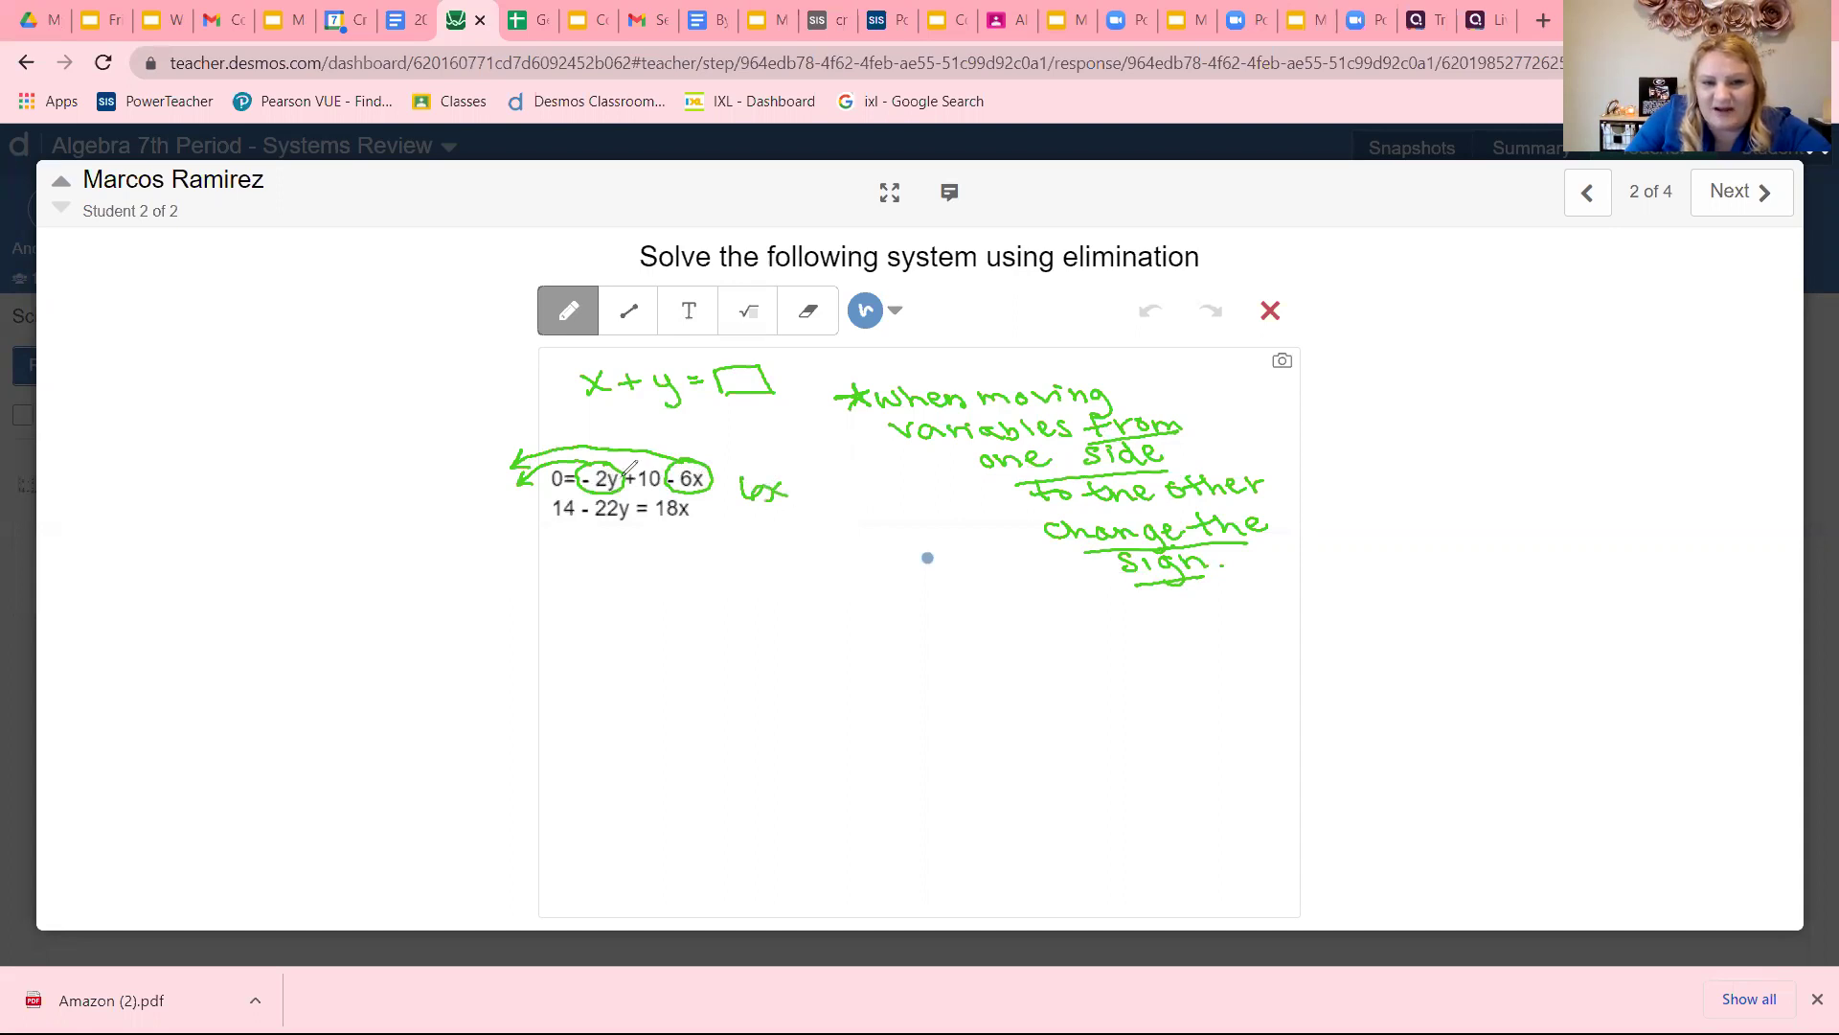
mouse_move(798, 475)
mouse_down()
mouse_move(797, 500)
mouse_move(808, 487)
mouse_up()
mouse_move(812, 479)
mouse_down()
mouse_move(835, 498)
mouse_move(873, 481)
mouse_up()
drag(861, 488, 874, 487)
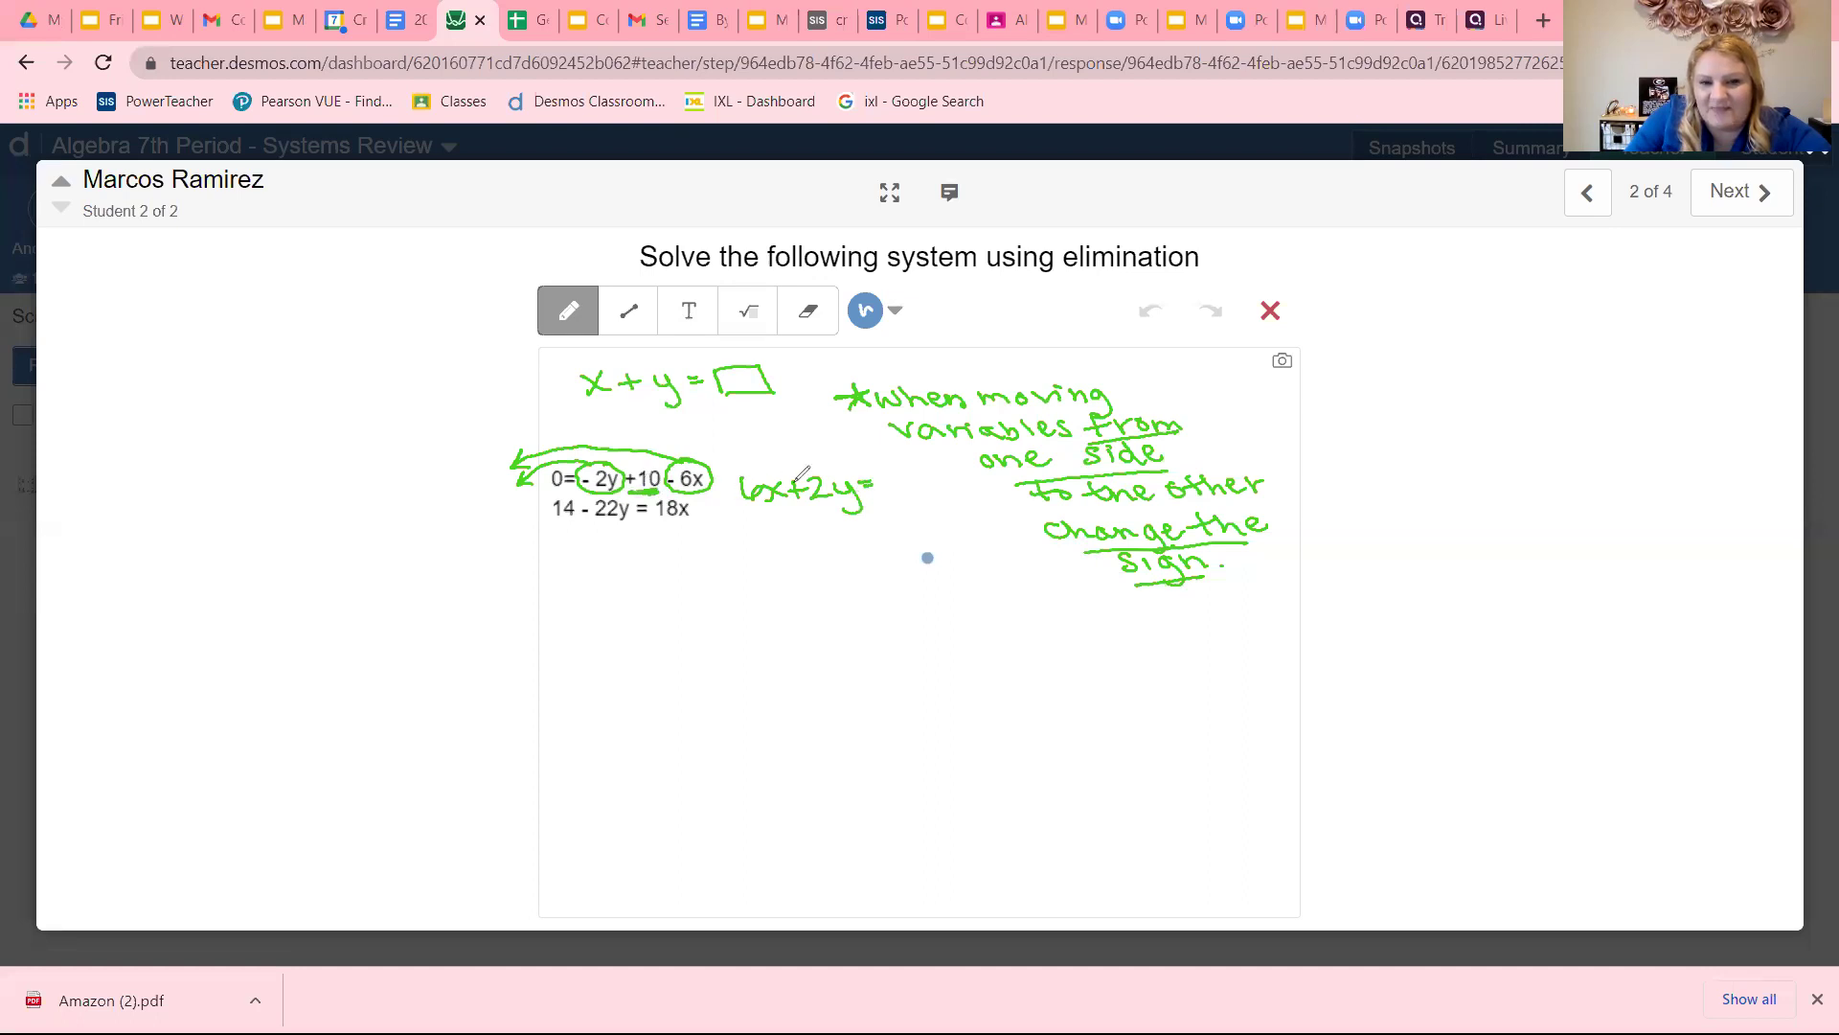
mouse_move(888, 474)
mouse_down()
mouse_move(898, 494)
mouse_move(926, 475)
mouse_up()
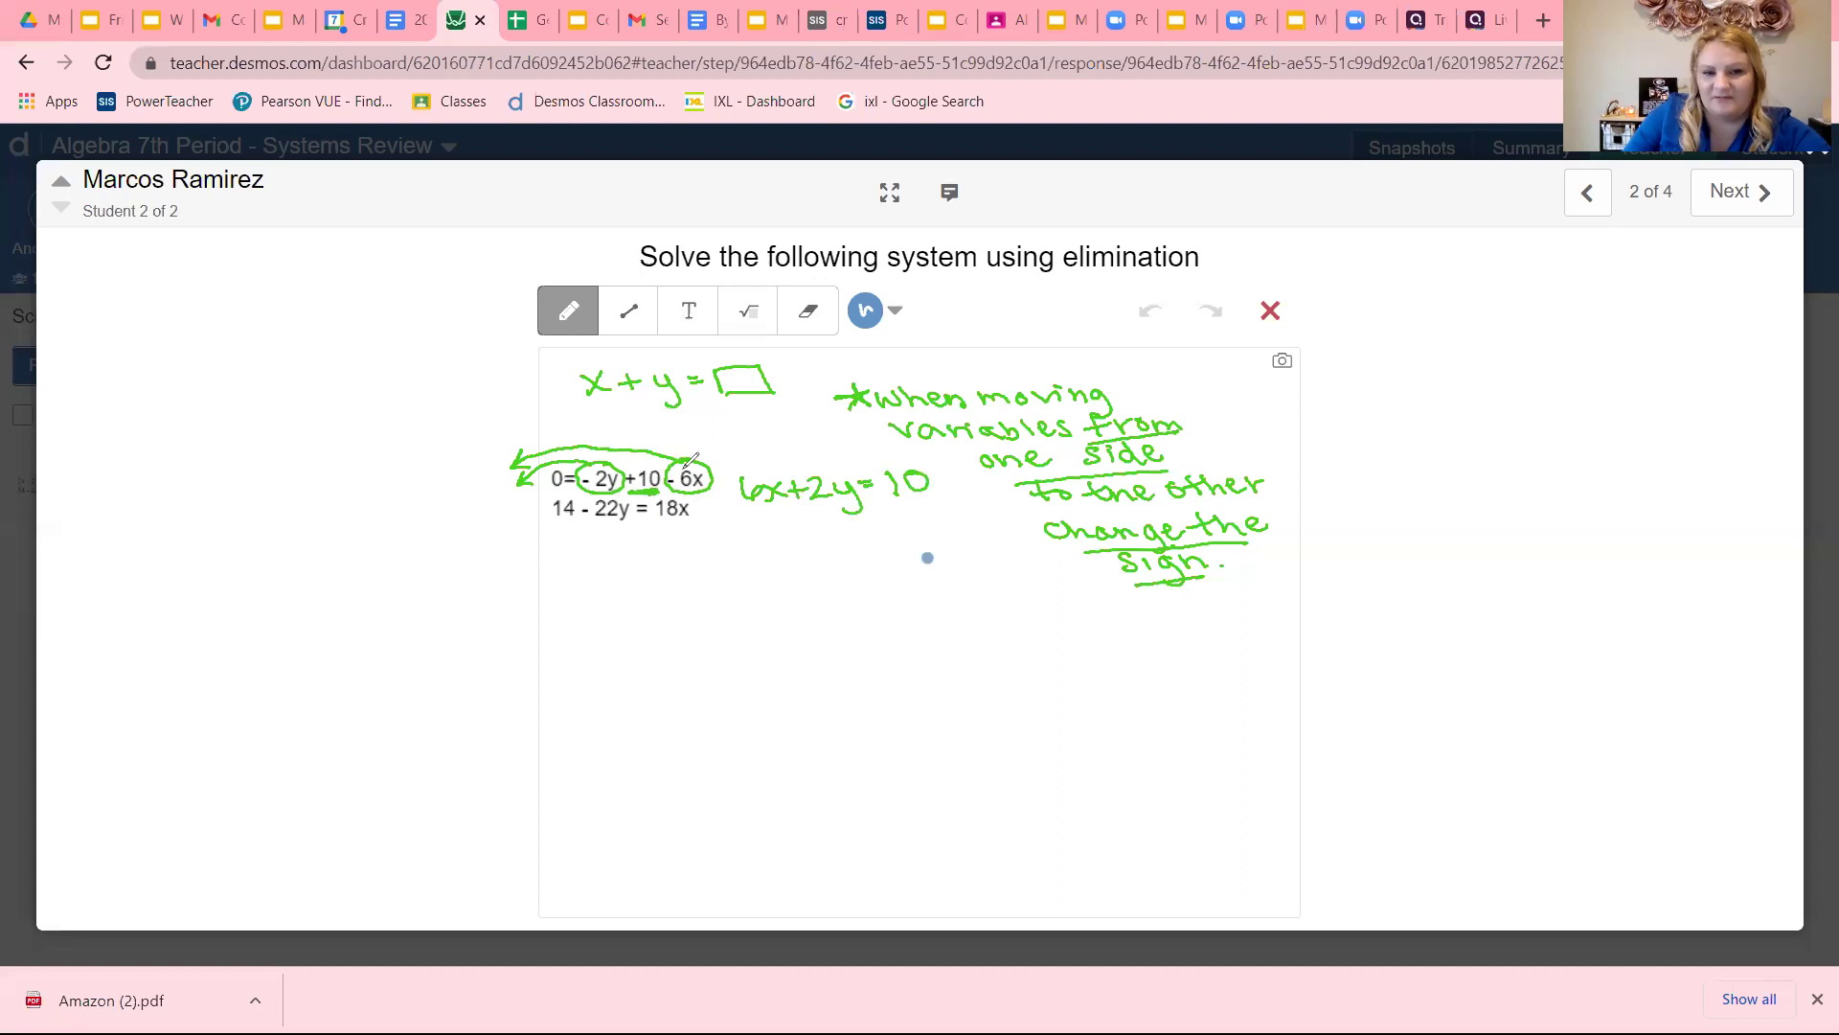
drag(586, 414, 687, 406)
drag(731, 418, 781, 414)
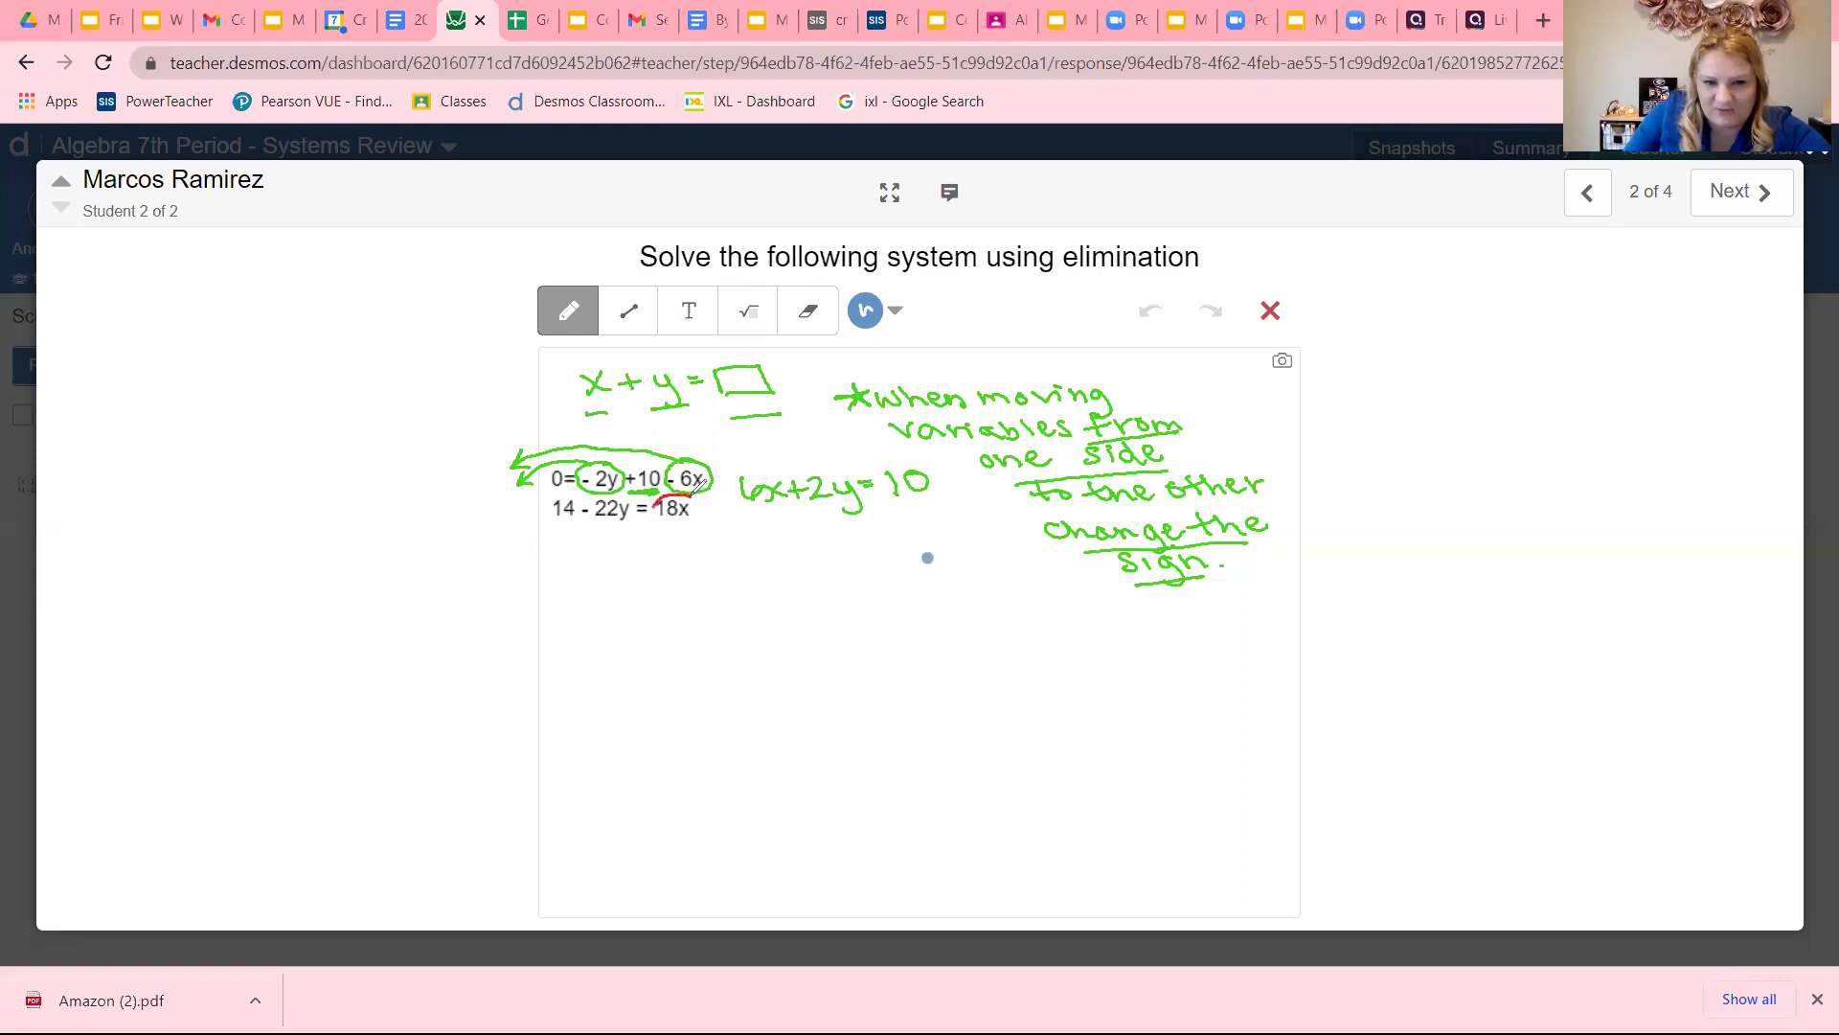
Circle 18x in red and write +-18x-22y=-14 beneath 6x+2y=10.
drag(696, 484, 674, 508)
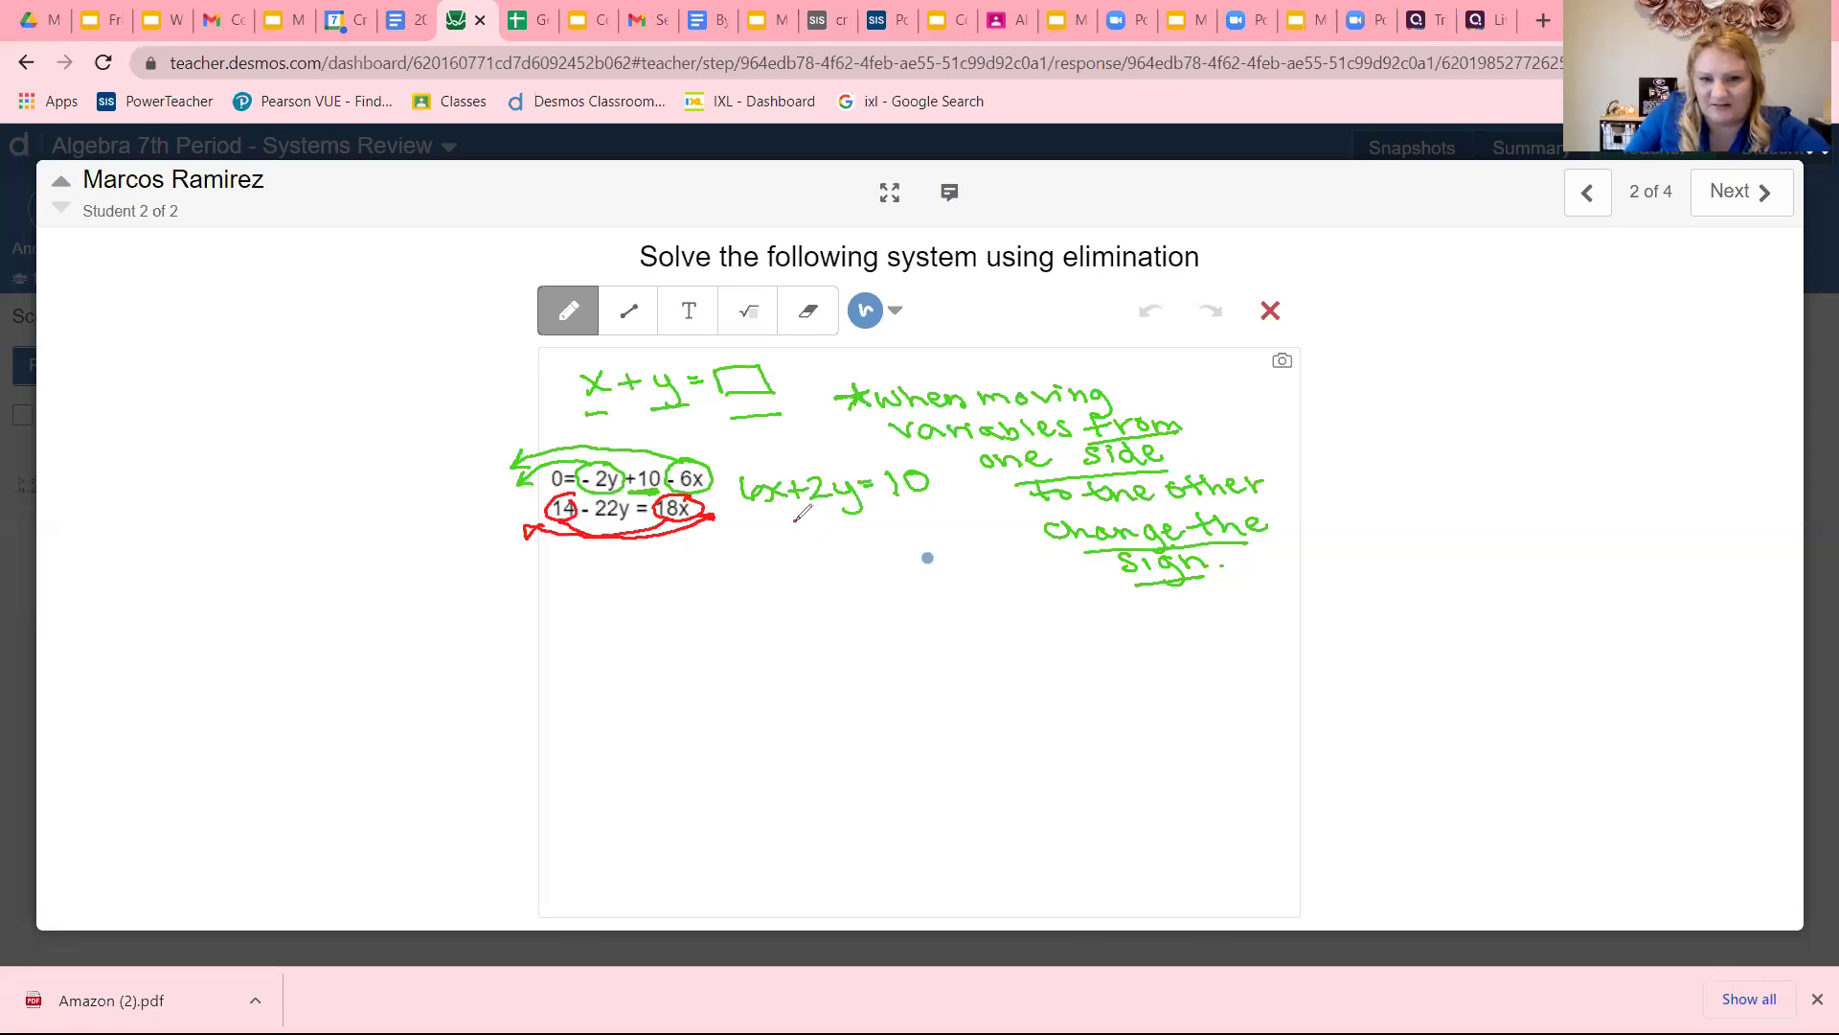
drag(794, 518, 846, 533)
mouse_move(856, 508)
mouse_down()
mouse_move(871, 517)
mouse_move(855, 551)
mouse_up()
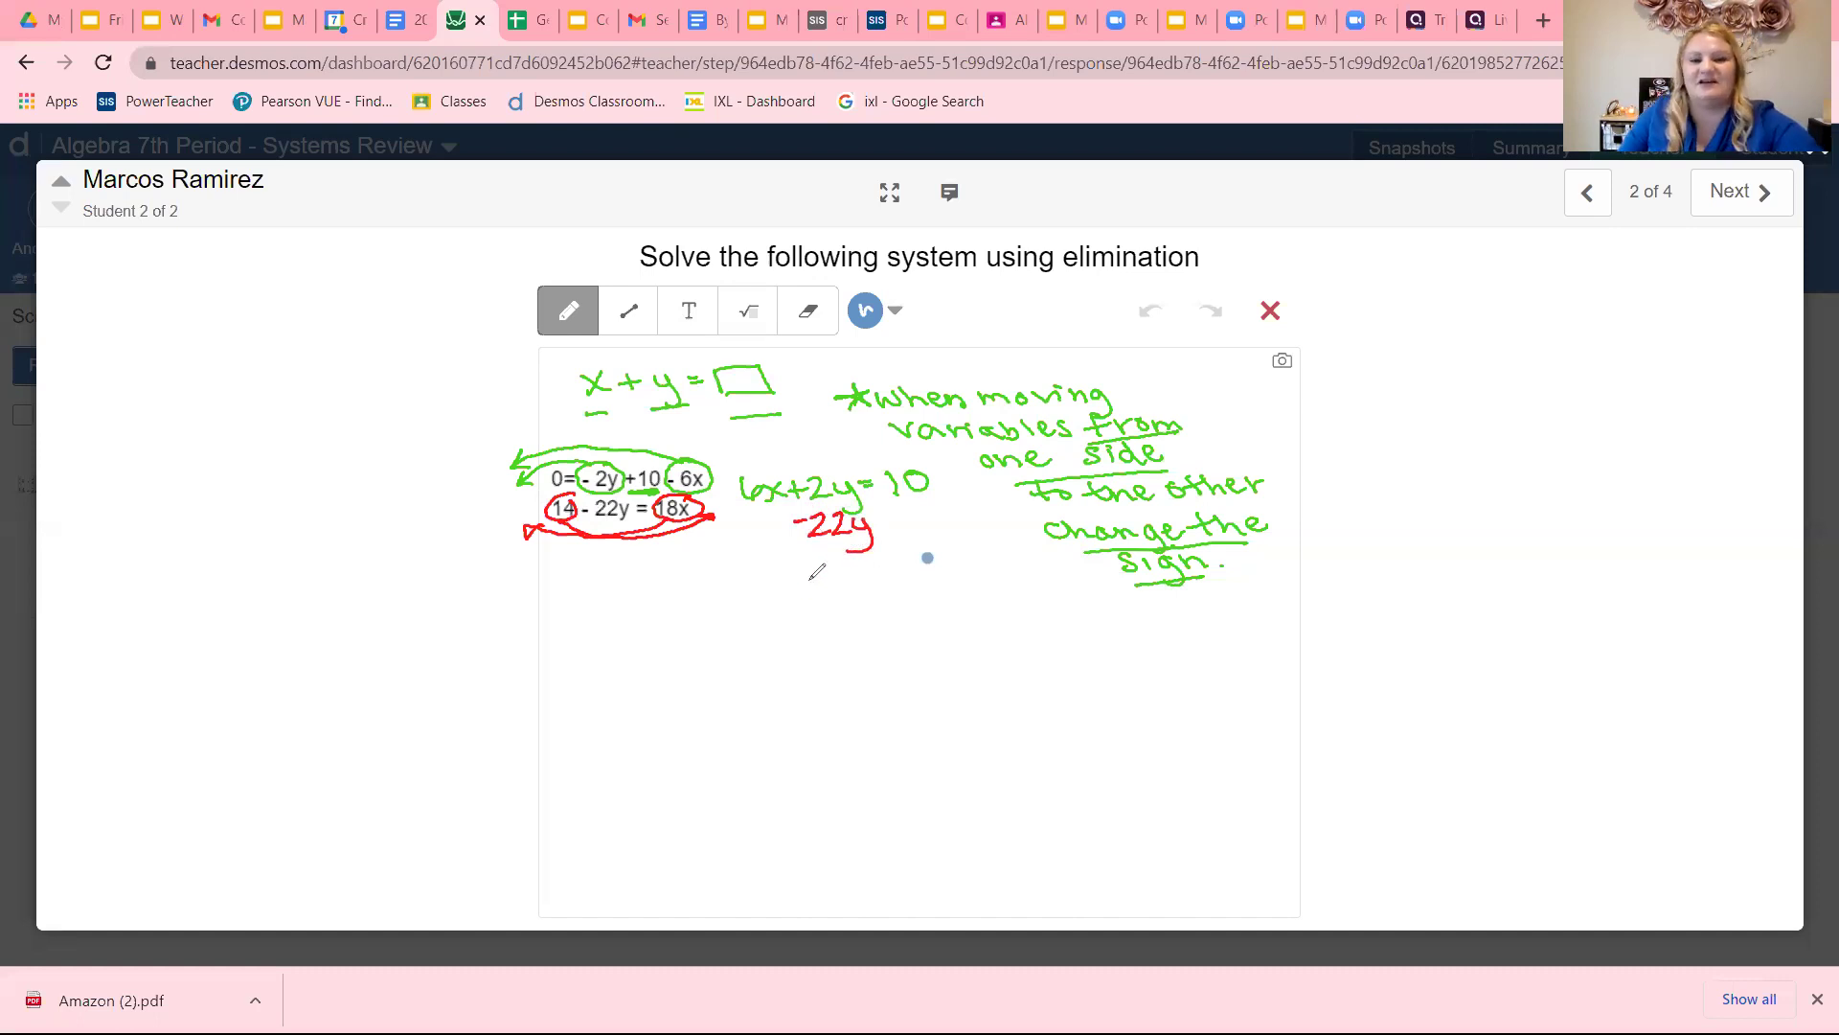
click(727, 526)
drag(726, 526, 740, 525)
mouse_move(750, 520)
mouse_down()
mouse_move(749, 546)
mouse_move(766, 517)
mouse_move(794, 544)
mouse_up()
drag(793, 521, 769, 544)
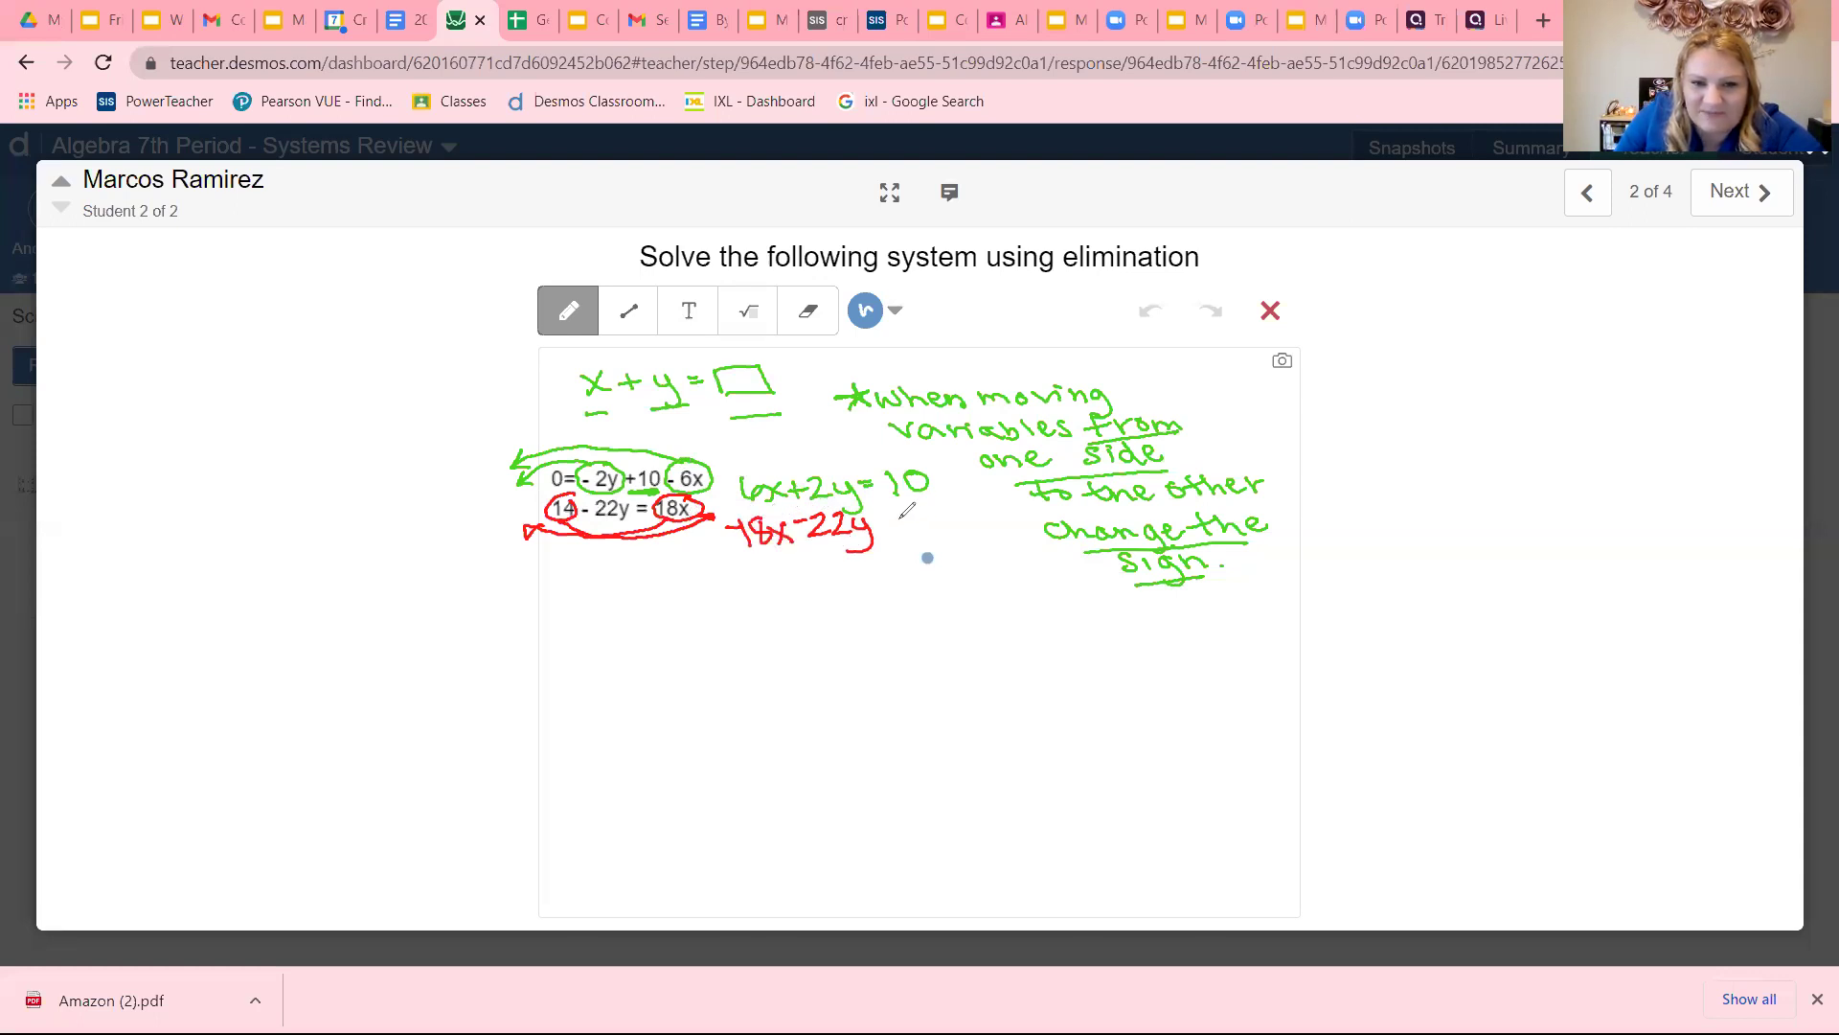
mouse_move(879, 516)
mouse_down()
mouse_move(926, 507)
mouse_move(921, 528)
mouse_move(941, 529)
mouse_up()
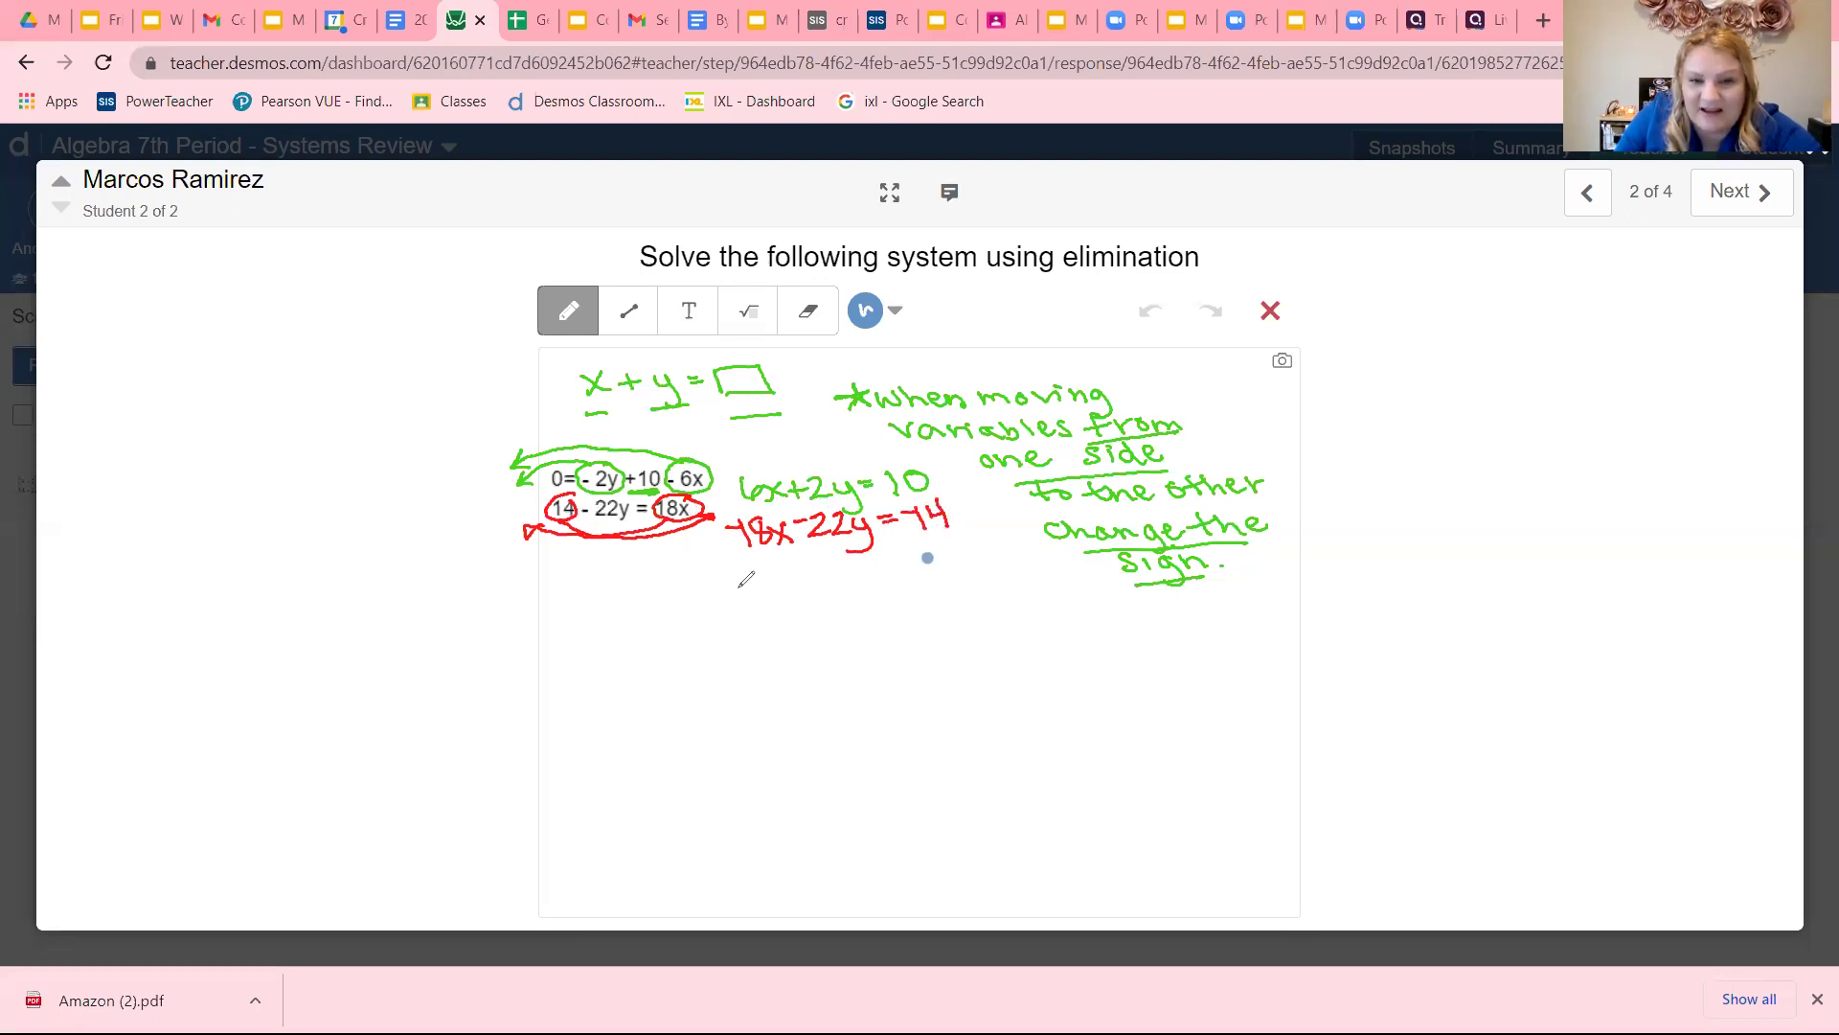
mouse_move(710, 529)
mouse_down()
mouse_move(710, 553)
mouse_move(975, 546)
mouse_up()
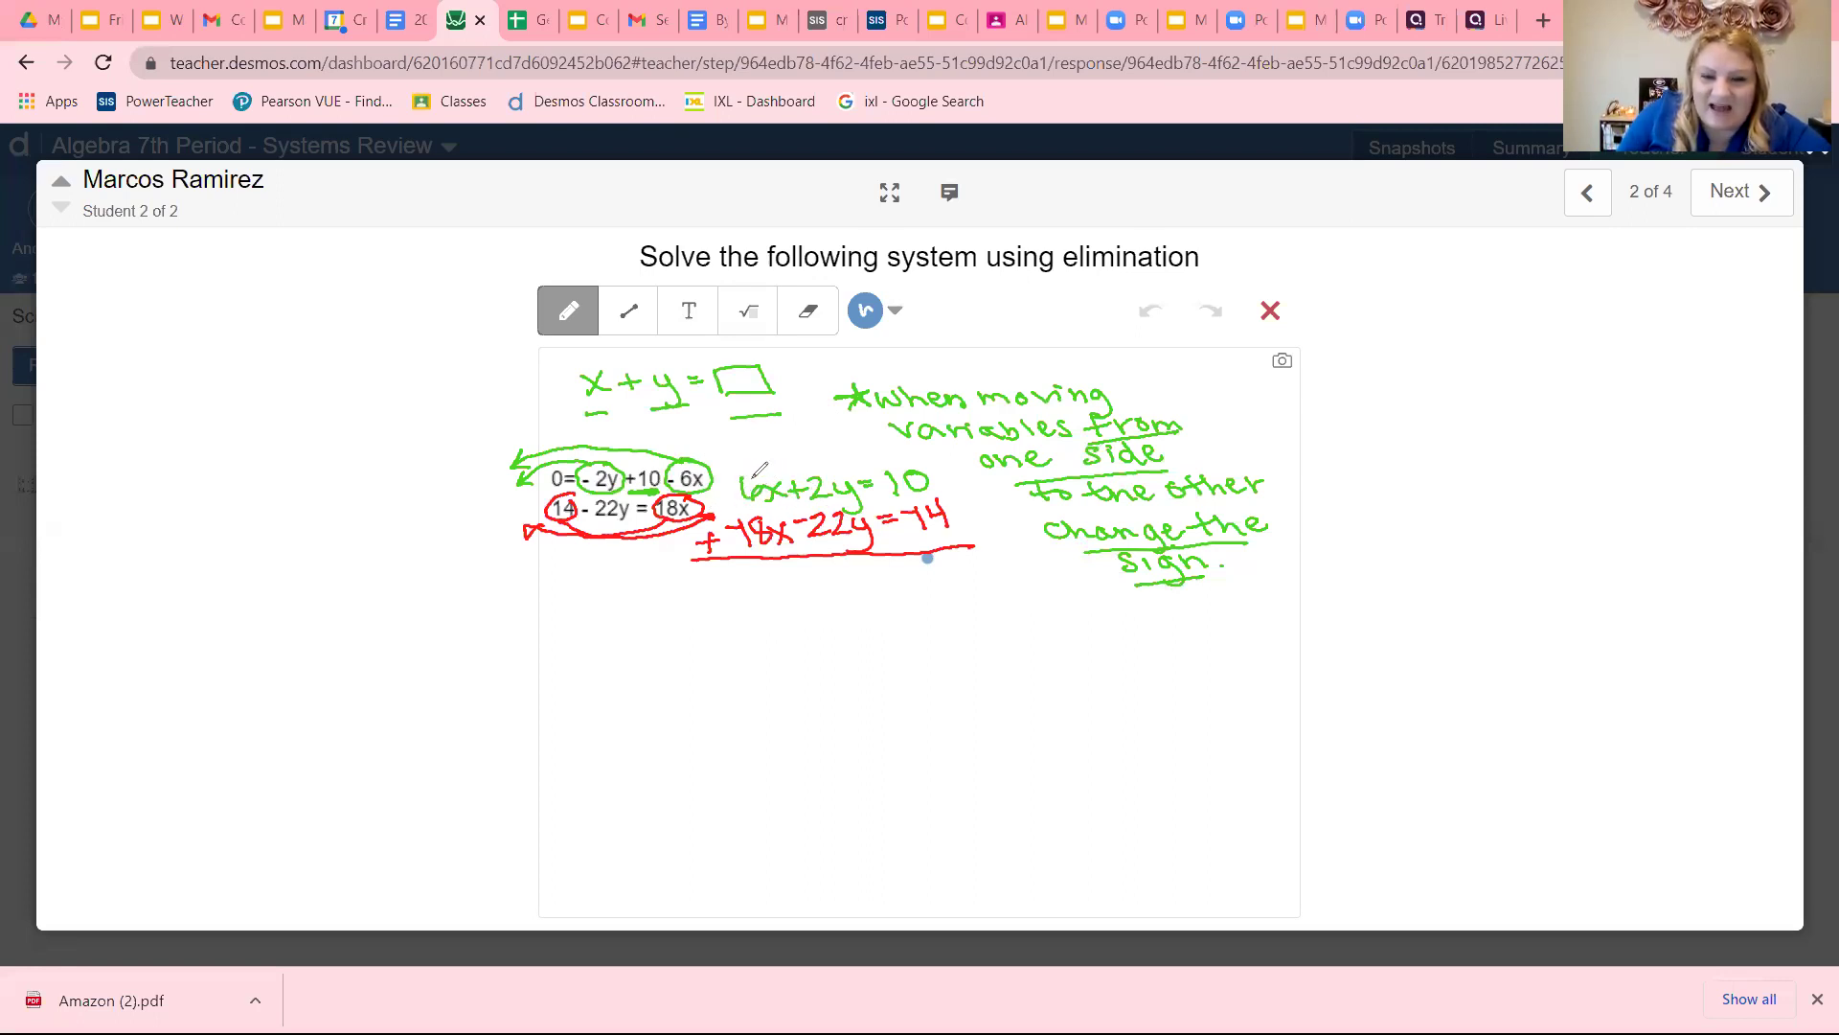
Start a blue mark beside 6x+2y=10.
drag(740, 479, 743, 503)
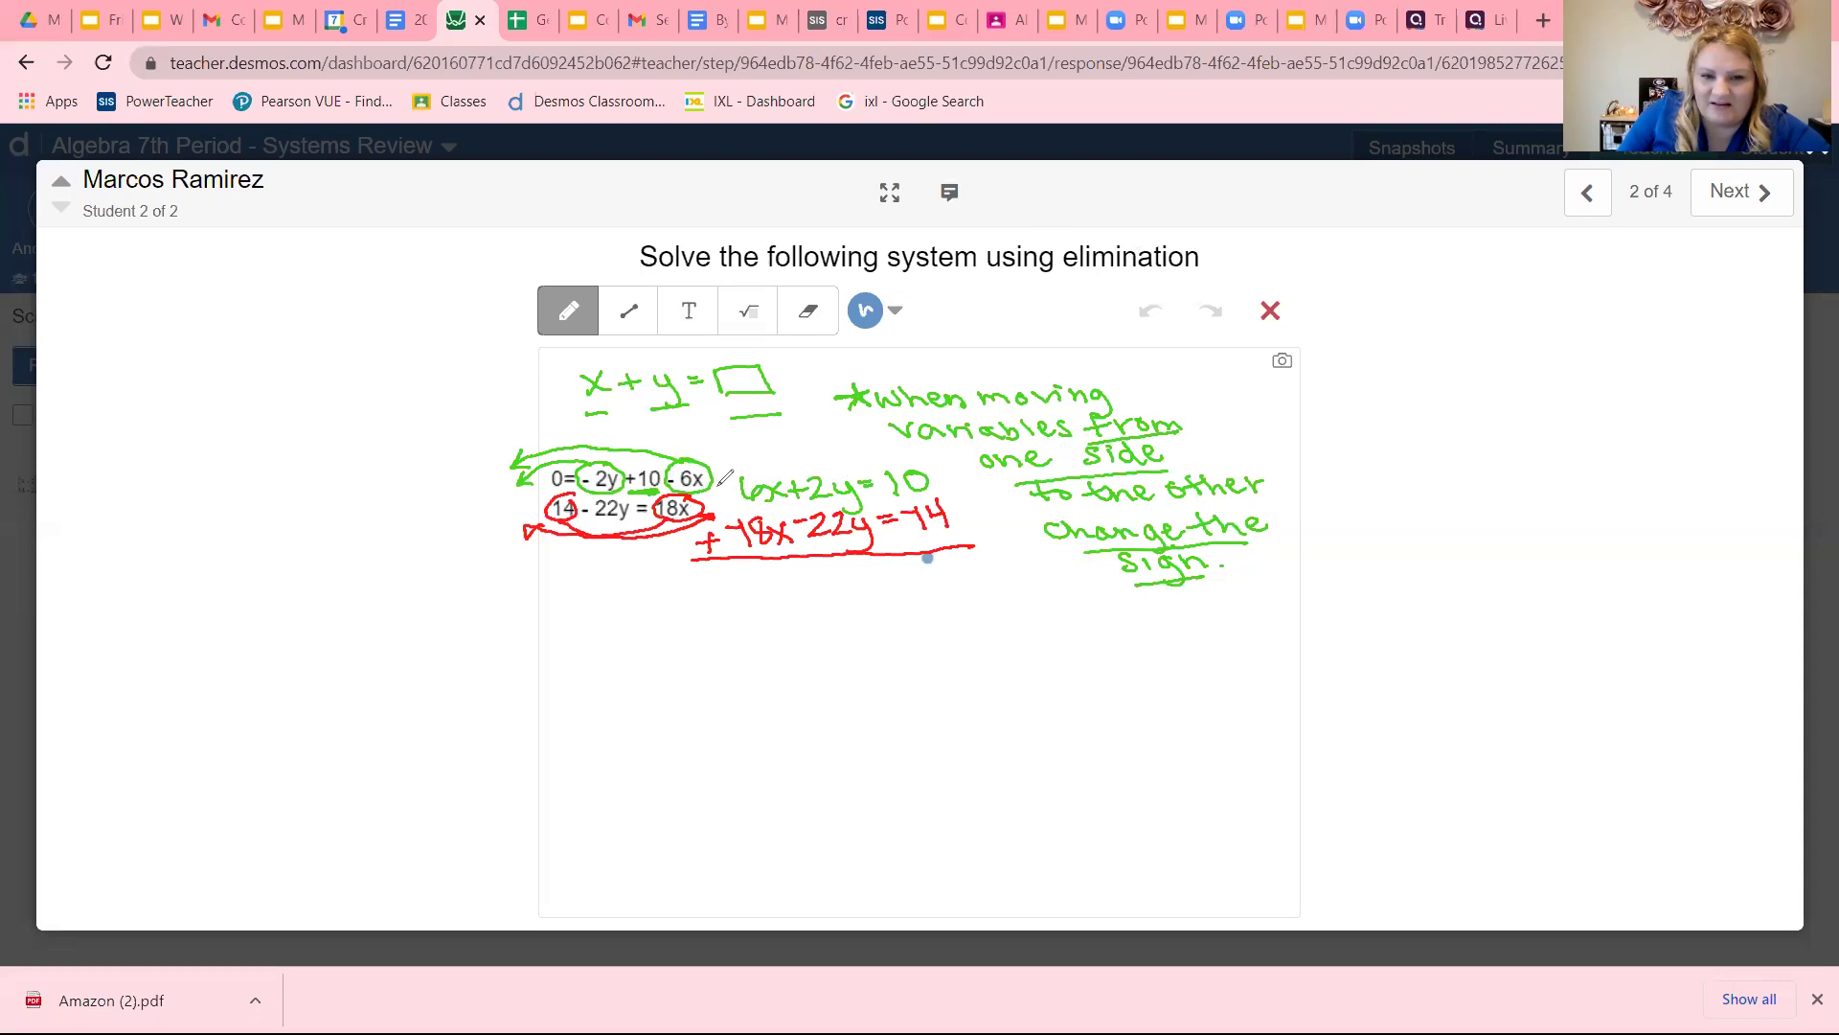
Multiply 6x+2y=10 by 3 in blue, with distribution arcs, and write 18x+6y=30 below.
drag(713, 488, 755, 504)
drag(936, 464, 934, 485)
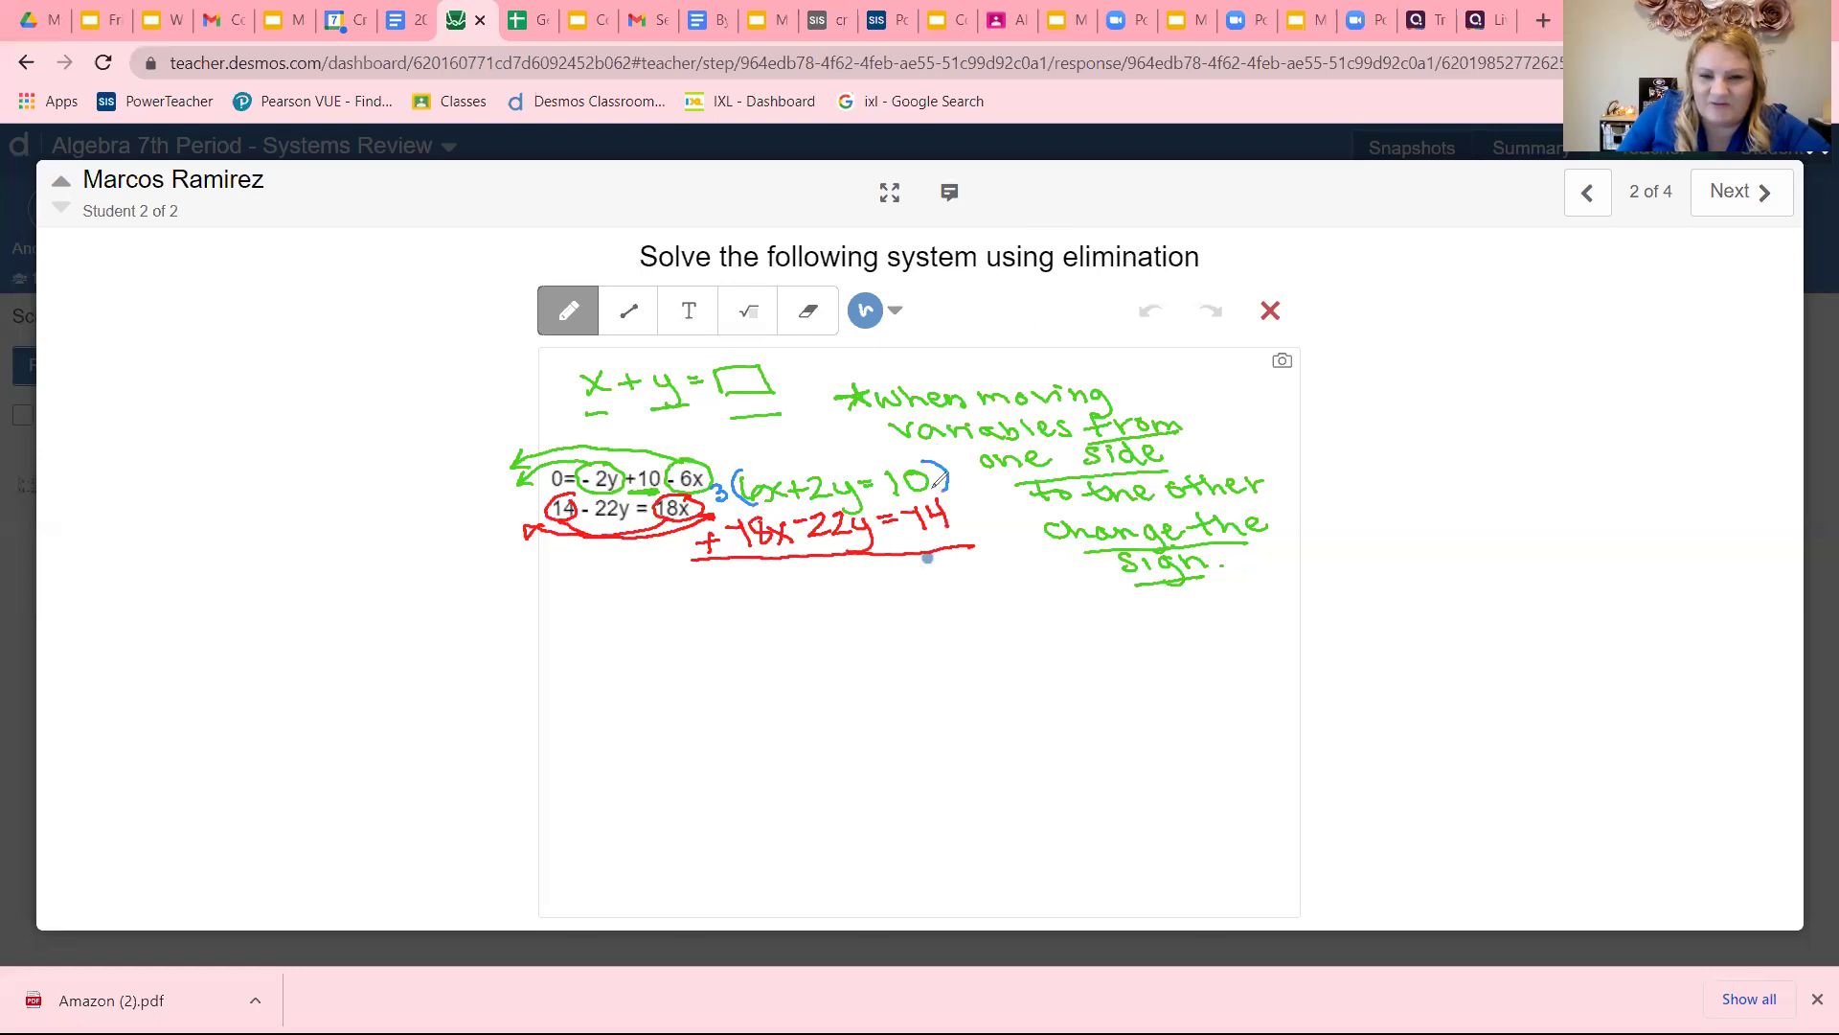
drag(725, 475, 816, 454)
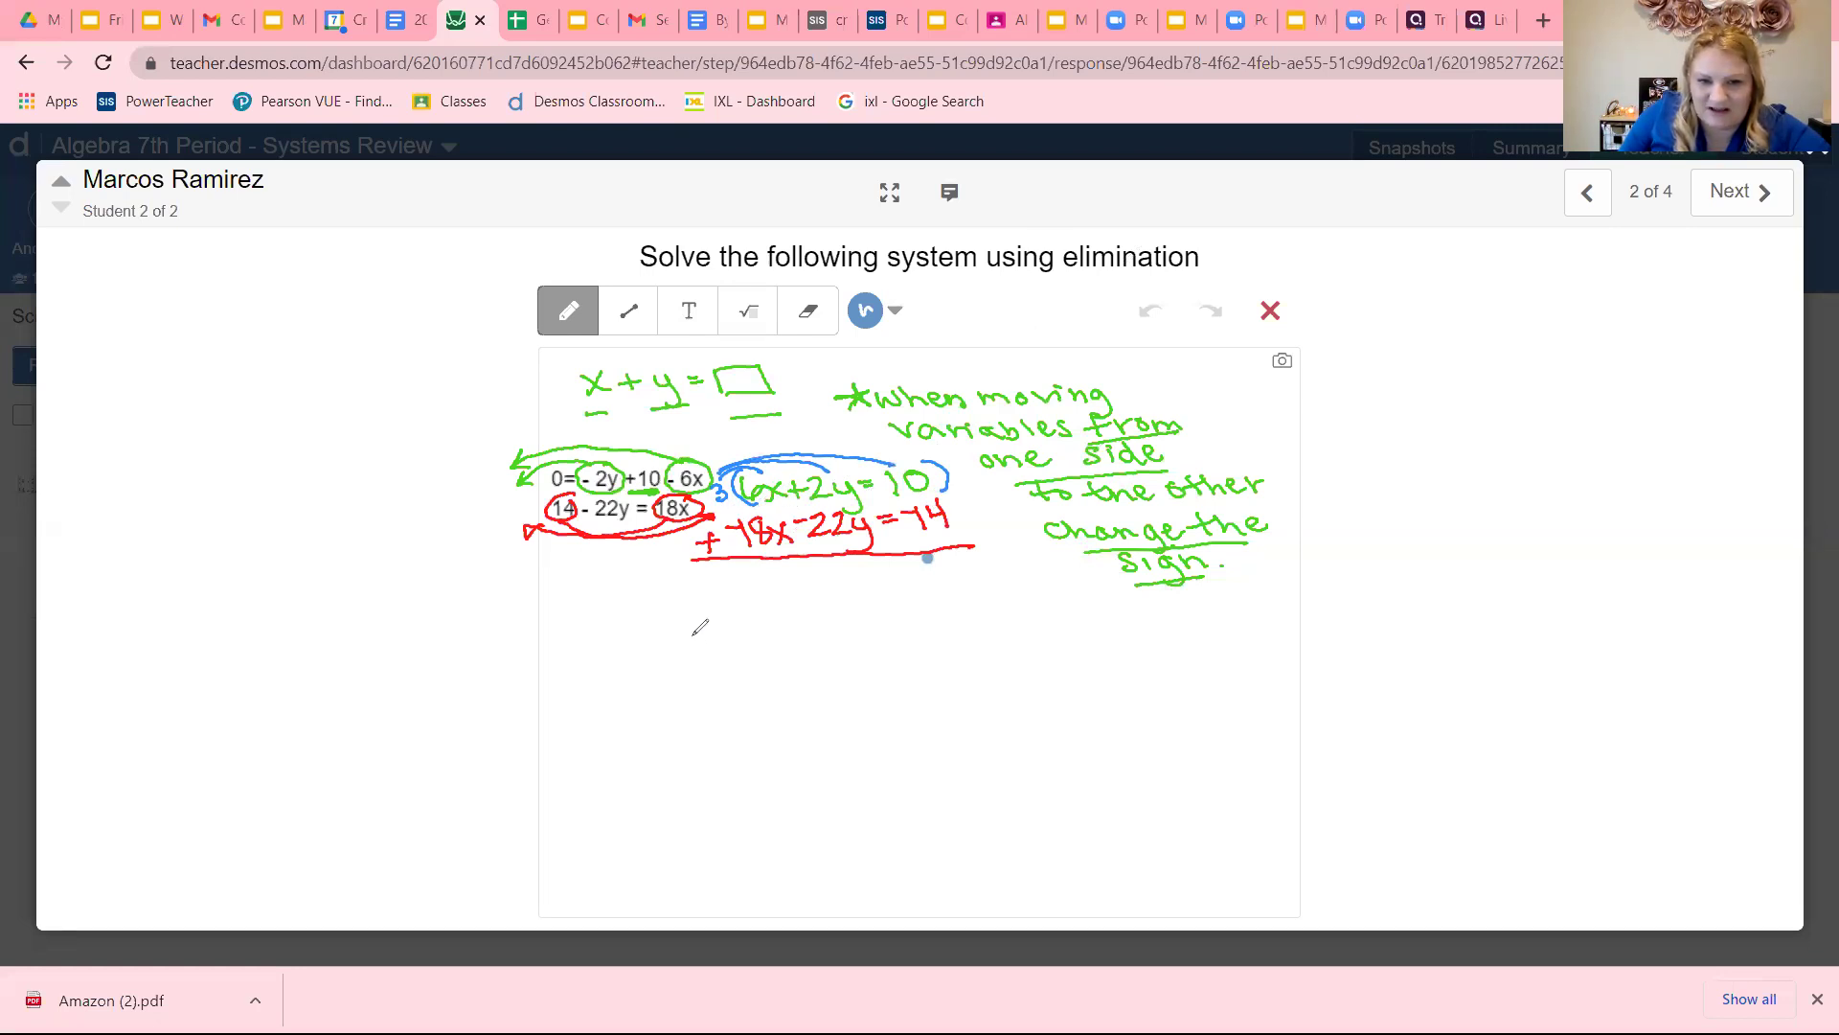
mouse_move(691, 632)
mouse_down()
mouse_move(747, 637)
mouse_move(765, 599)
mouse_move(733, 504)
mouse_move(772, 511)
mouse_move(774, 655)
mouse_up()
mouse_move(763, 644)
mouse_down()
mouse_move(799, 627)
mouse_move(866, 655)
mouse_move(888, 635)
mouse_move(868, 630)
mouse_move(941, 627)
mouse_up()
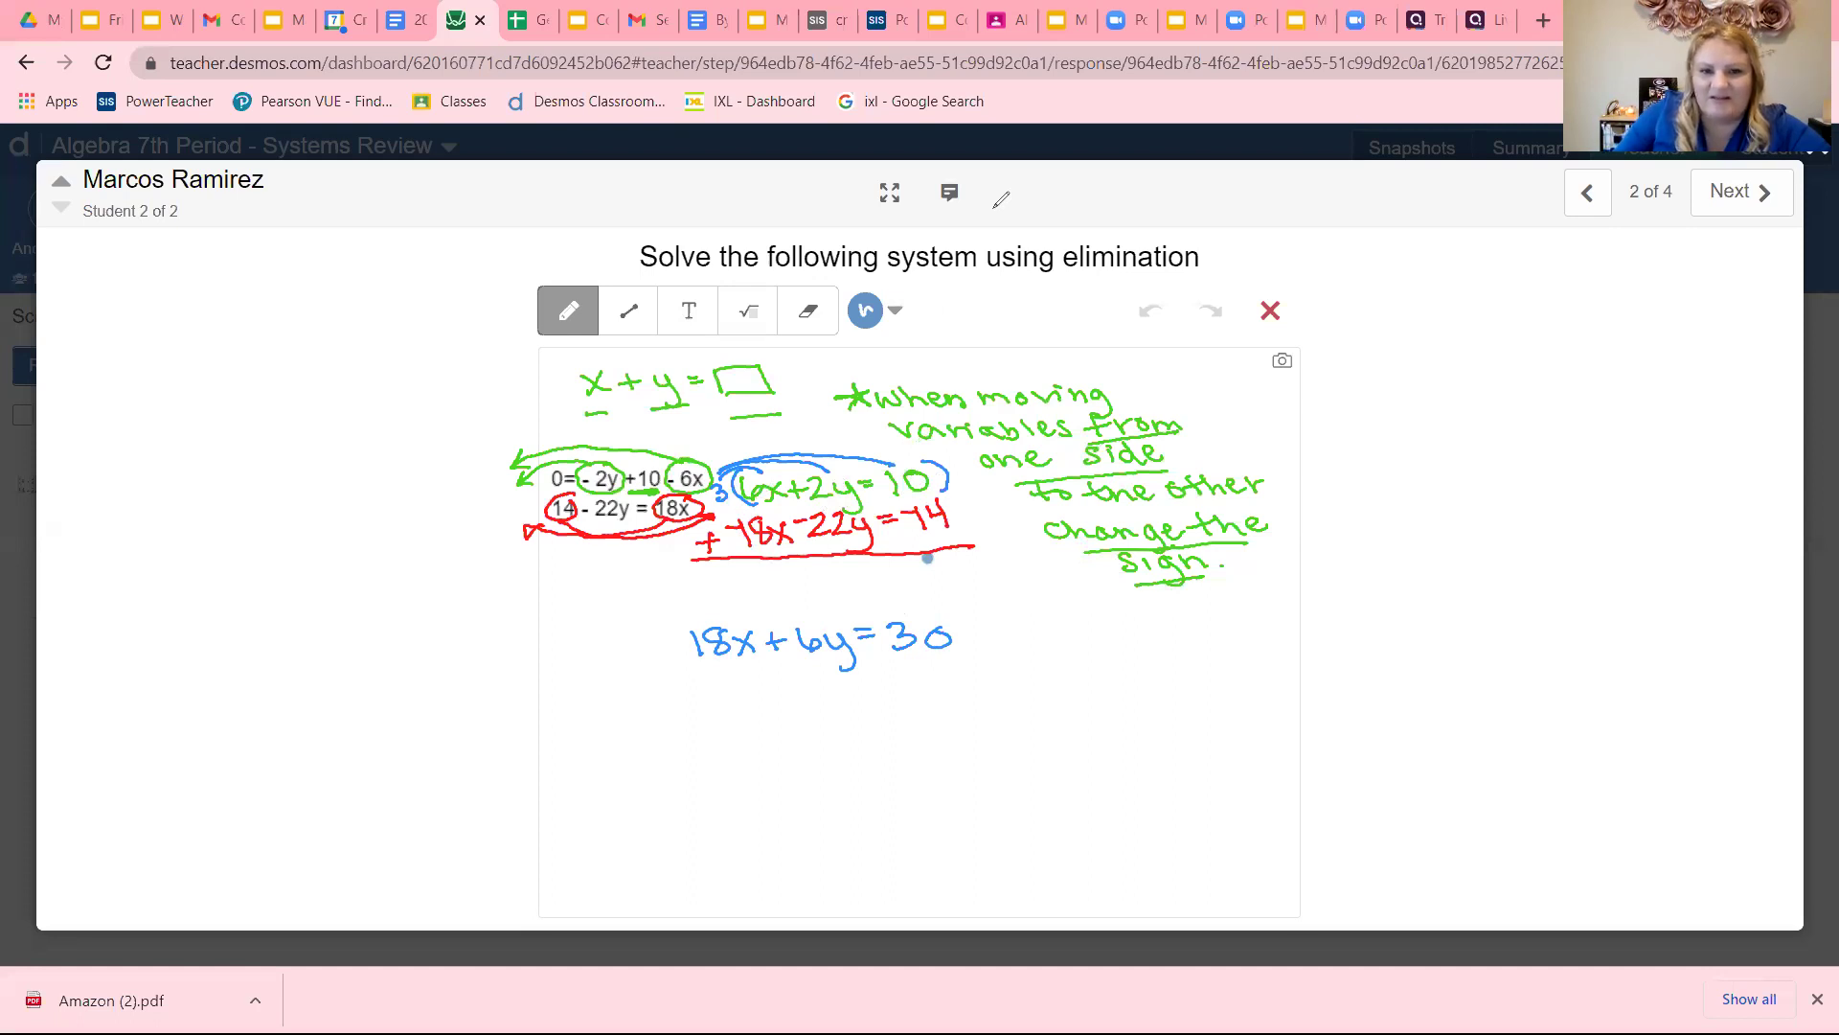
Arrow -18x-22y=-14 under 18x+6y=30 in red, draw the sum line, and cross out the 18x terms.
mouse_move(716, 518)
mouse_down()
mouse_move(632, 604)
mouse_move(675, 673)
mouse_move(728, 697)
mouse_move(748, 674)
mouse_move(779, 696)
mouse_move(757, 697)
mouse_move(831, 670)
mouse_move(960, 676)
mouse_move(951, 688)
mouse_up()
drag(678, 719, 996, 689)
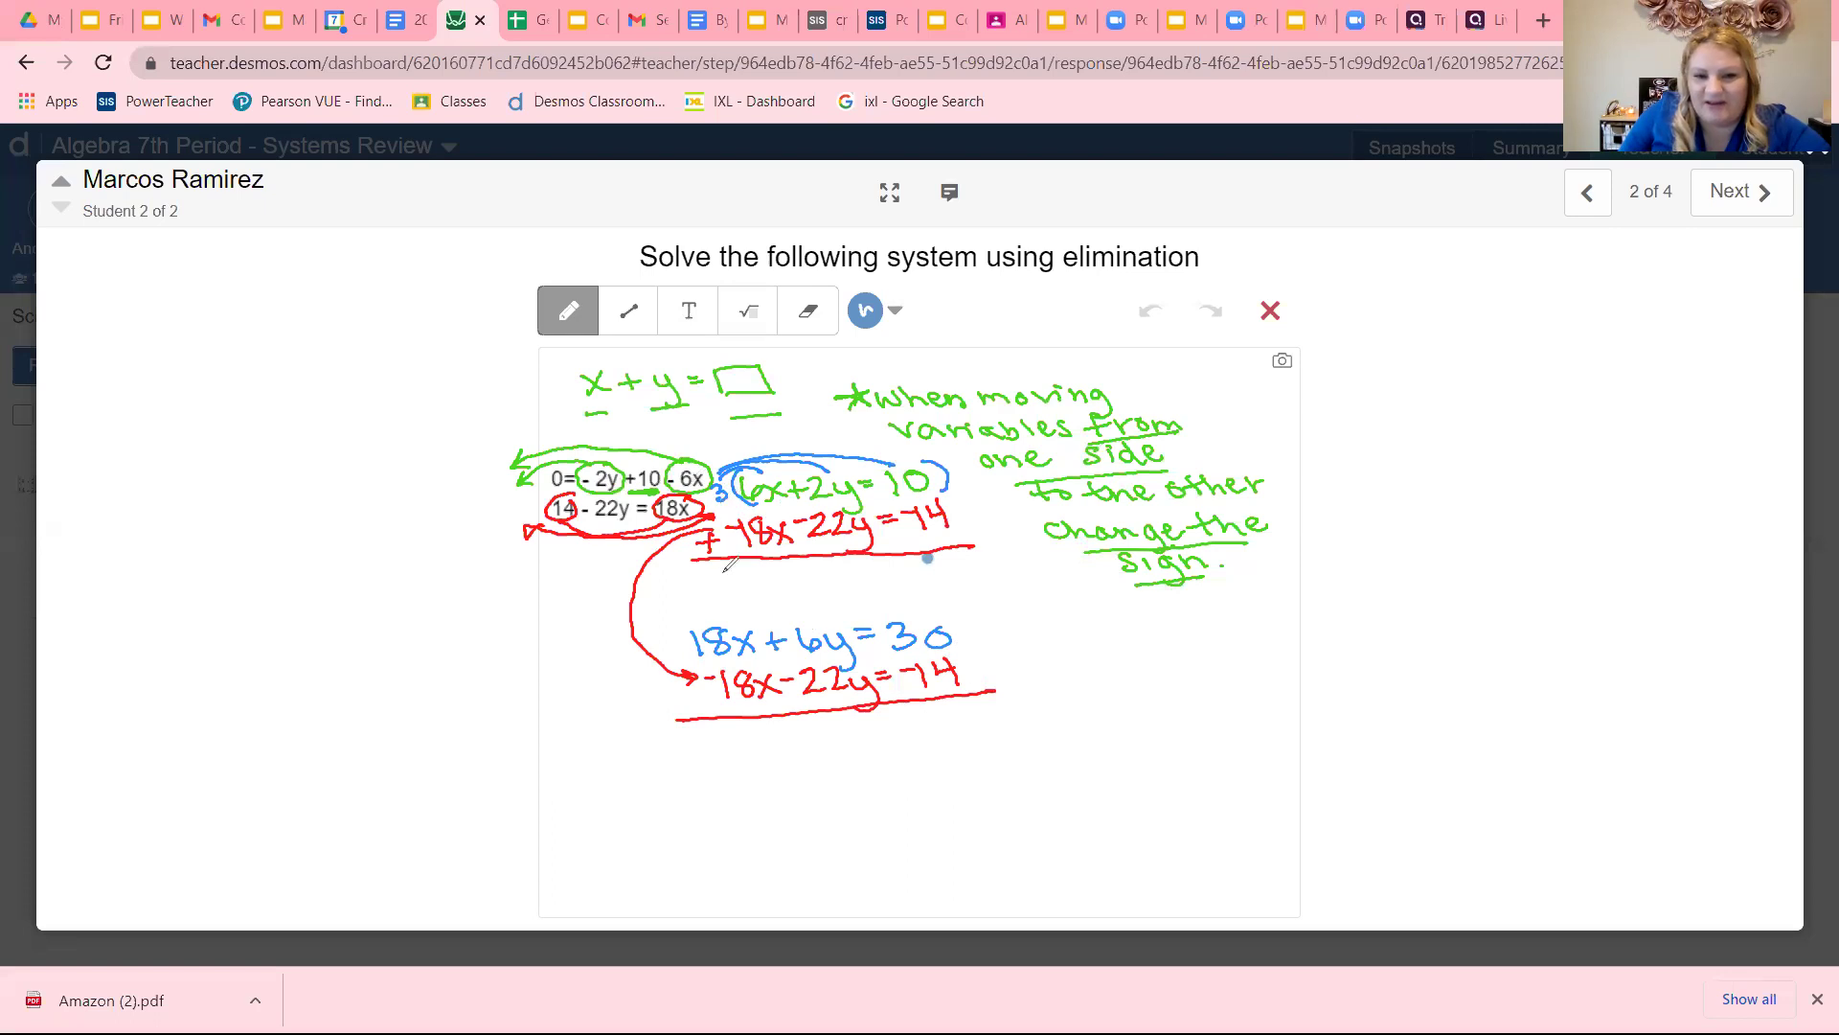
mouse_move(701, 718)
mouse_down()
mouse_move(674, 618)
mouse_move(799, 713)
mouse_up()
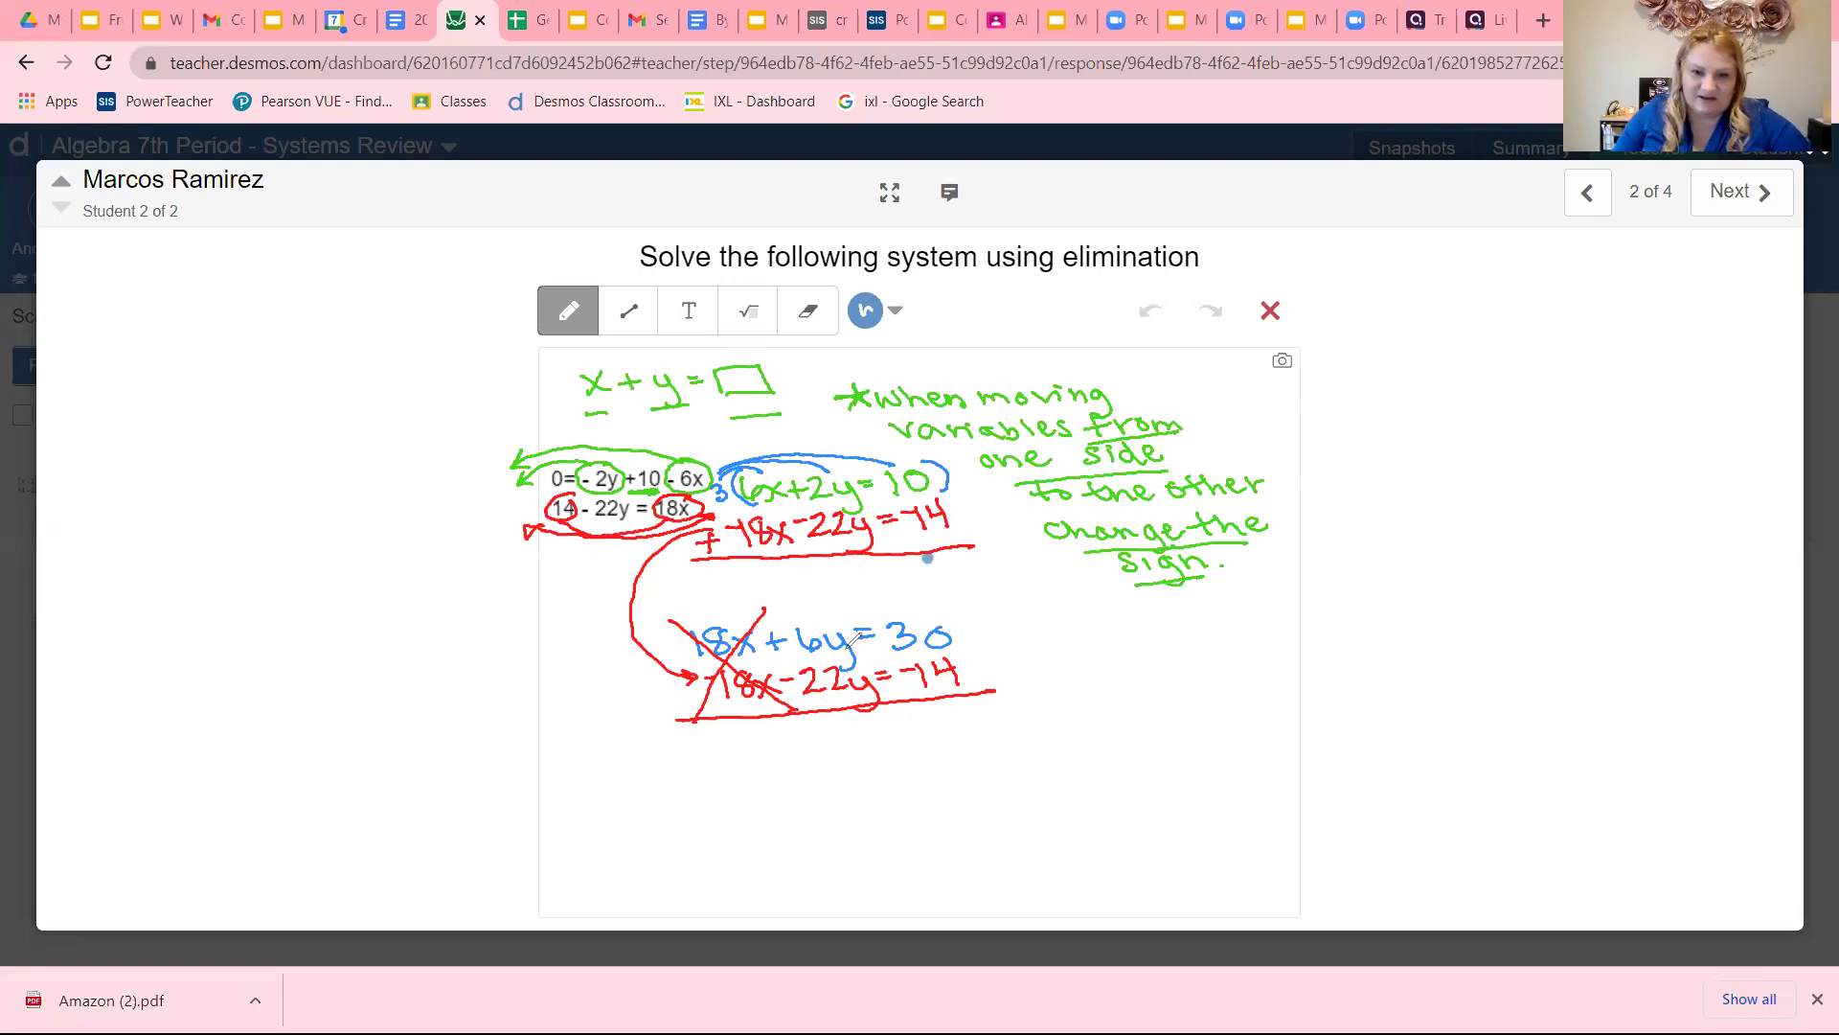
Write -16y=16 in red, divide both sides by -16, and circle the result y=-1.
mouse_move(805, 735)
mouse_down()
mouse_move(836, 757)
mouse_move(889, 743)
mouse_move(895, 769)
mouse_move(921, 728)
mouse_up()
drag(909, 739, 965, 736)
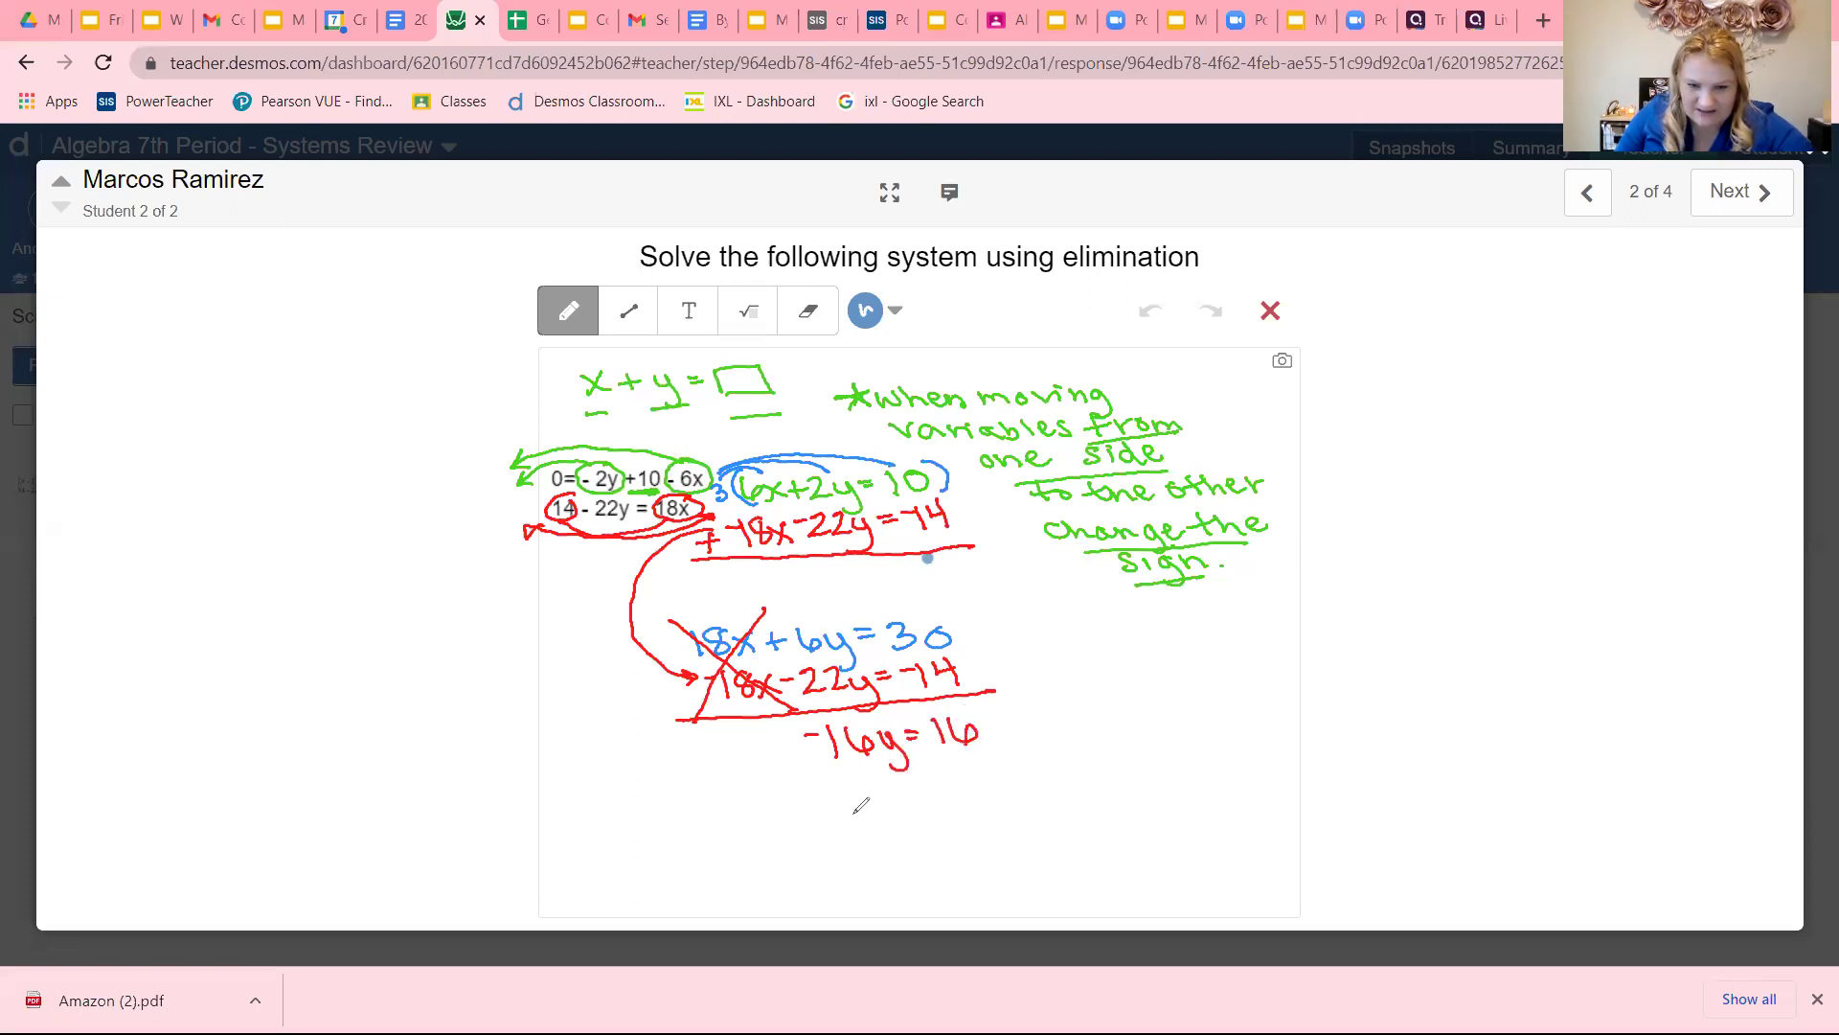
mouse_move(812, 767)
mouse_down()
mouse_move(907, 765)
mouse_move(848, 791)
mouse_move(867, 811)
mouse_move(993, 761)
mouse_move(952, 790)
mouse_up()
mouse_move(958, 781)
mouse_down()
mouse_move(963, 808)
mouse_move(984, 797)
mouse_up()
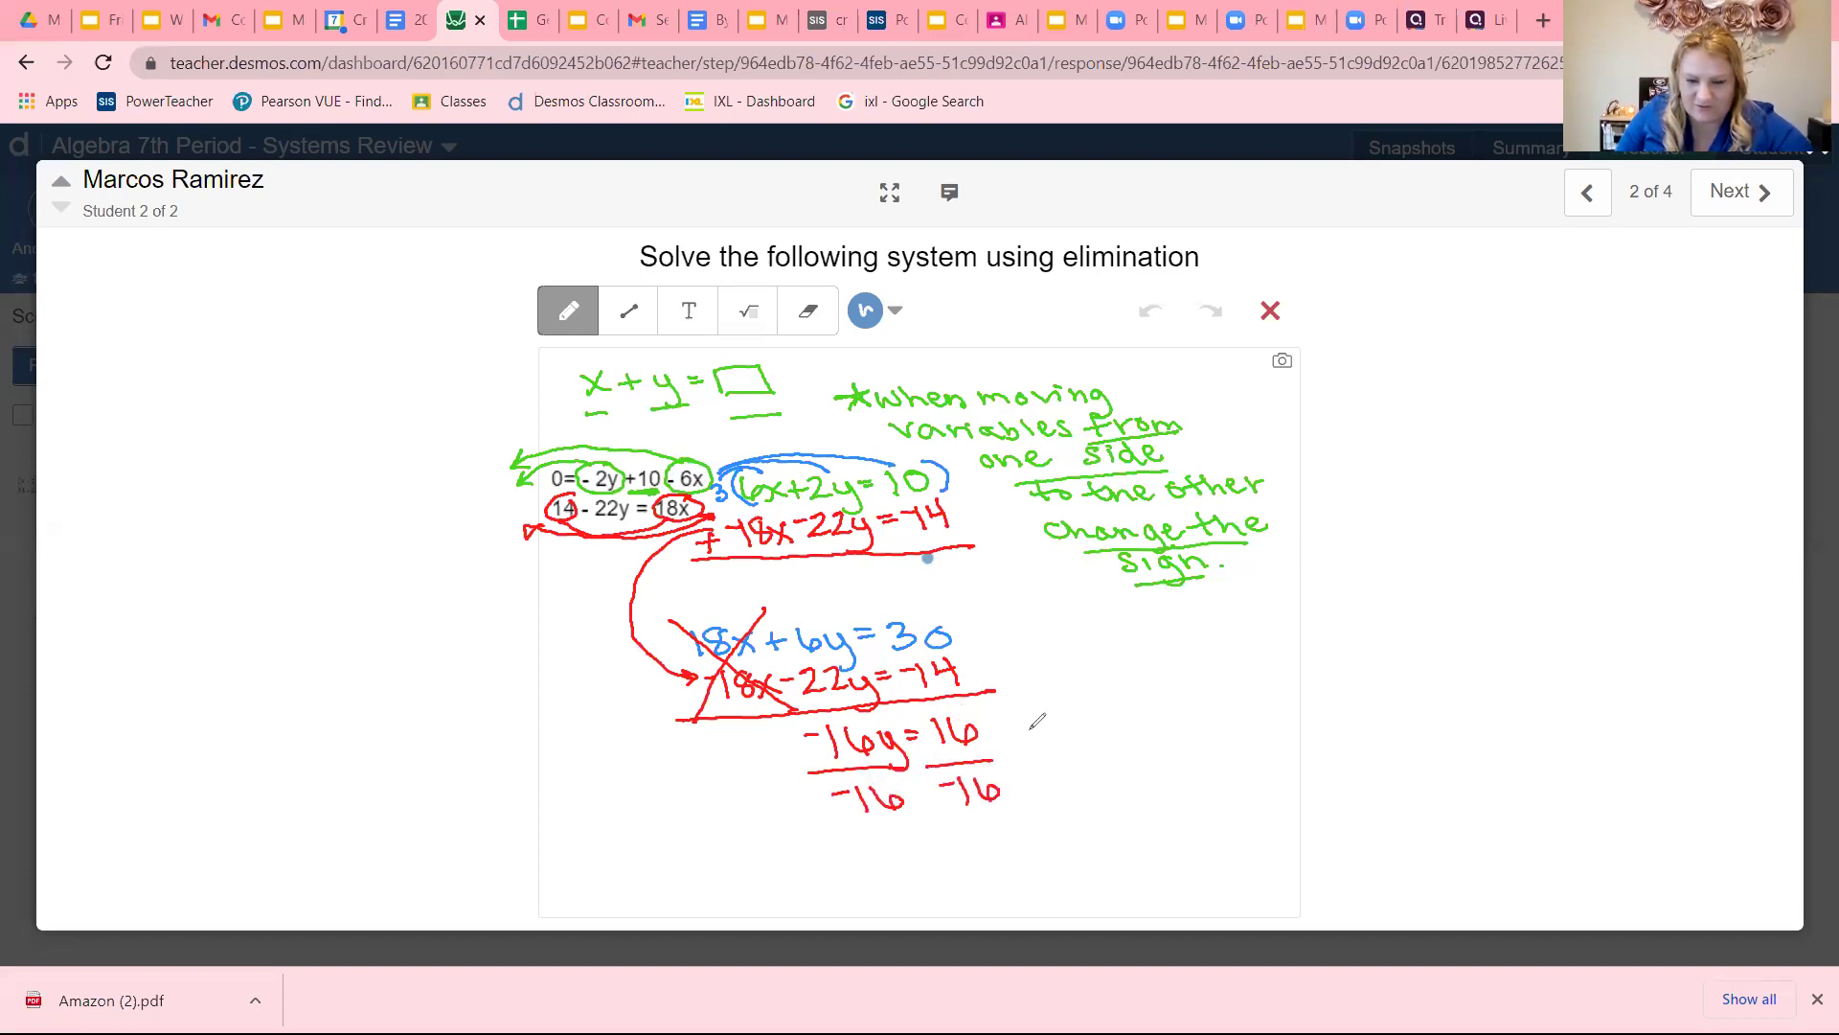
drag(1063, 730, 1083, 726)
mouse_move(1066, 739)
mouse_down()
mouse_move(1122, 726)
mouse_move(1063, 693)
mouse_move(1030, 760)
mouse_move(1150, 692)
mouse_up()
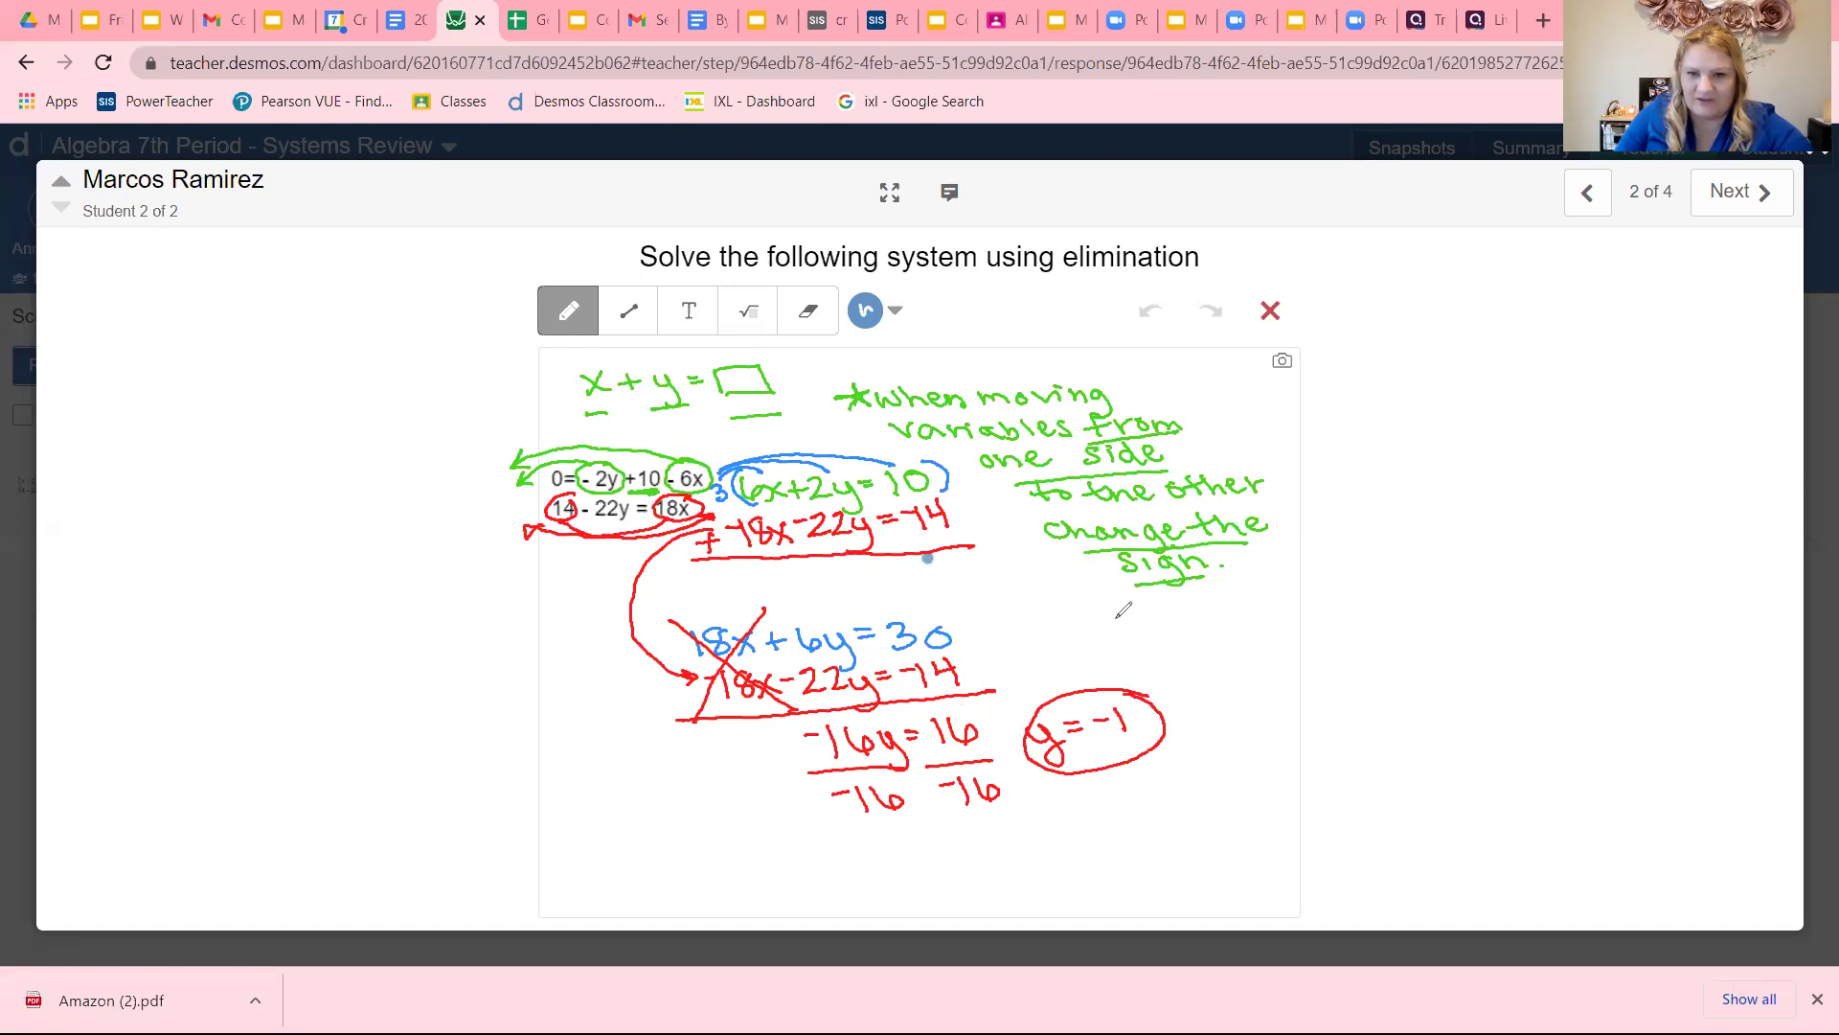
mouse_move(1180, 597)
mouse_down()
mouse_move(1198, 638)
mouse_move(1206, 608)
mouse_move(1275, 616)
mouse_move(1252, 588)
mouse_move(1276, 639)
mouse_up()
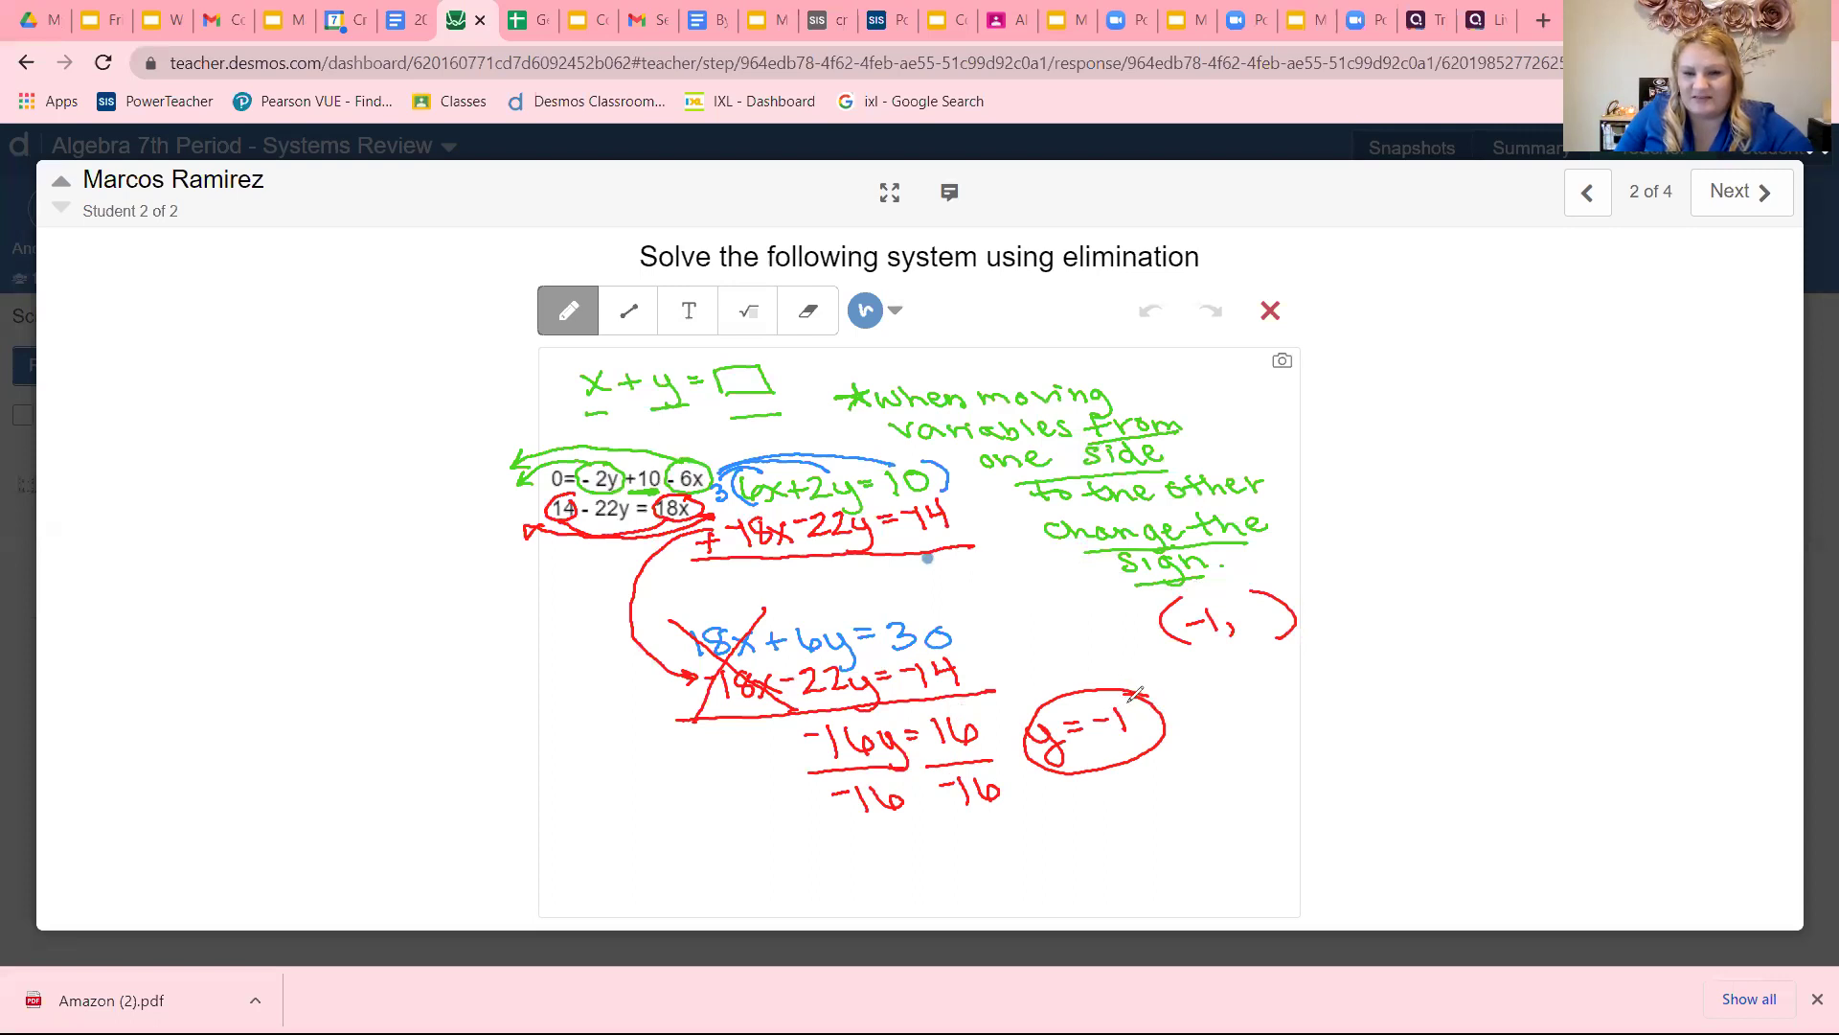
Write -1 into the ordered pair and erase the misplaced -1.
drag(1239, 614, 1279, 630)
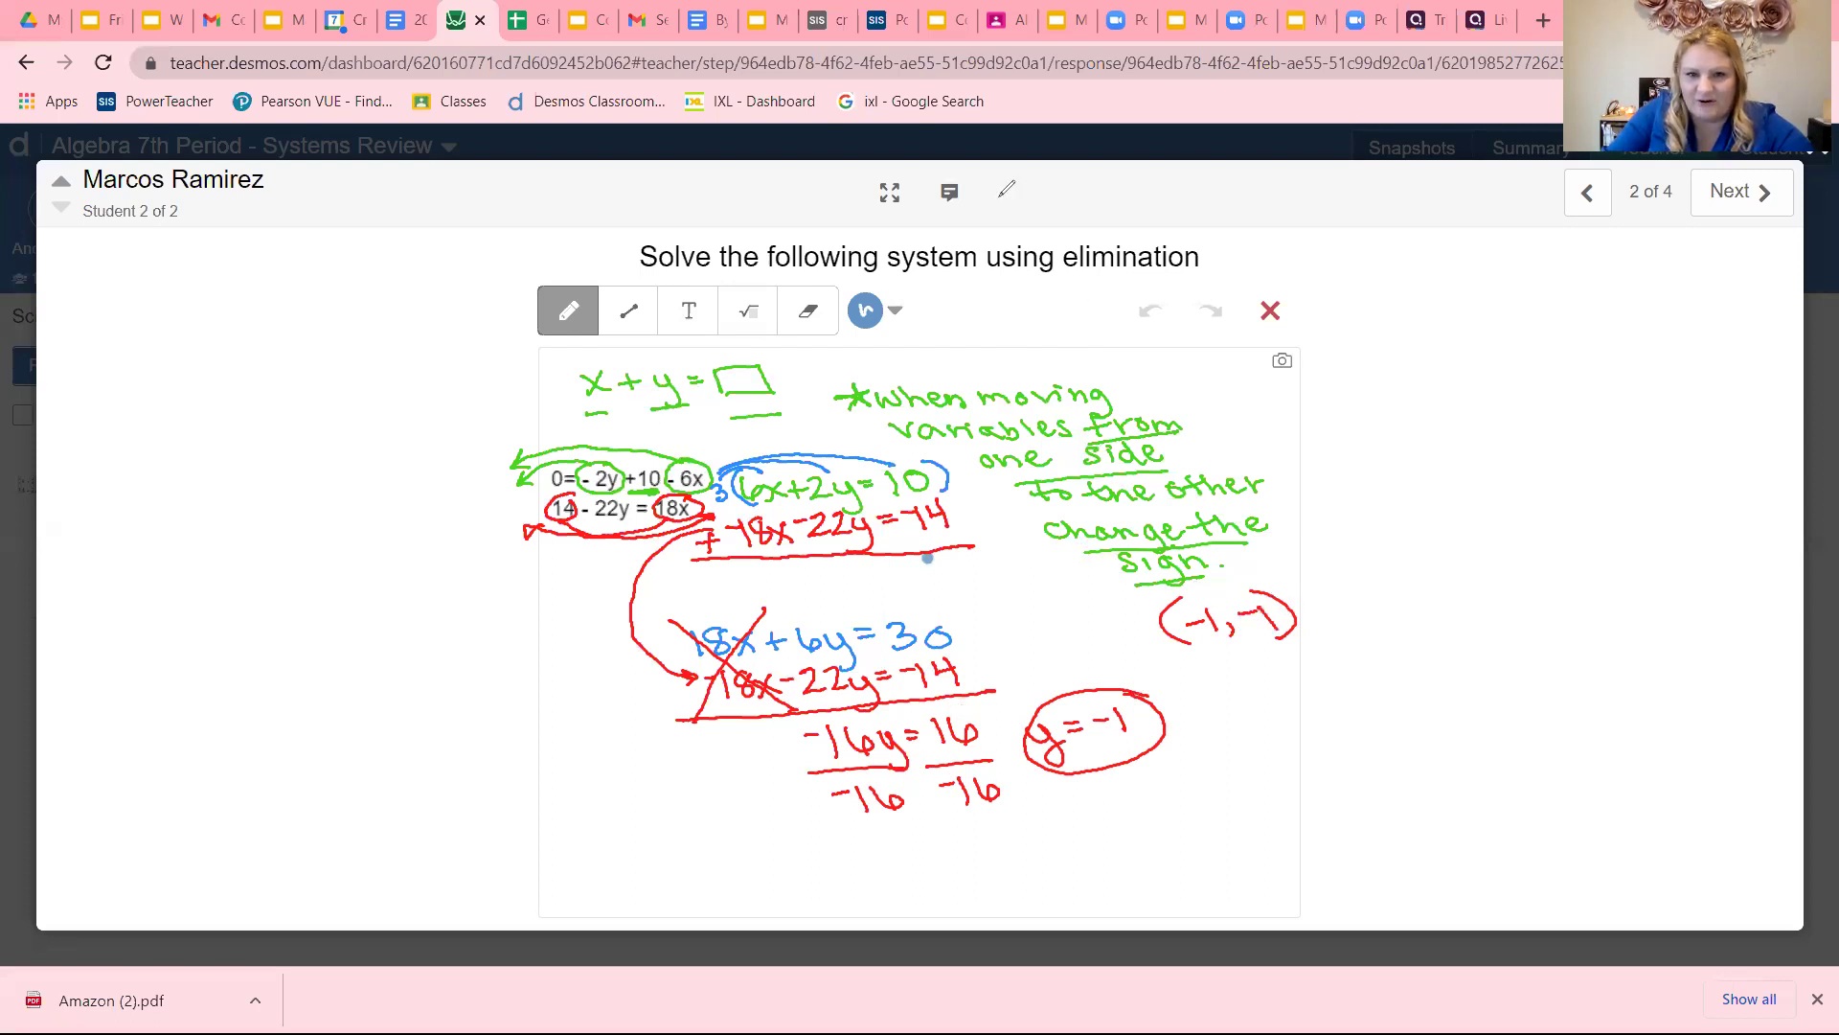
drag(1203, 616, 1173, 620)
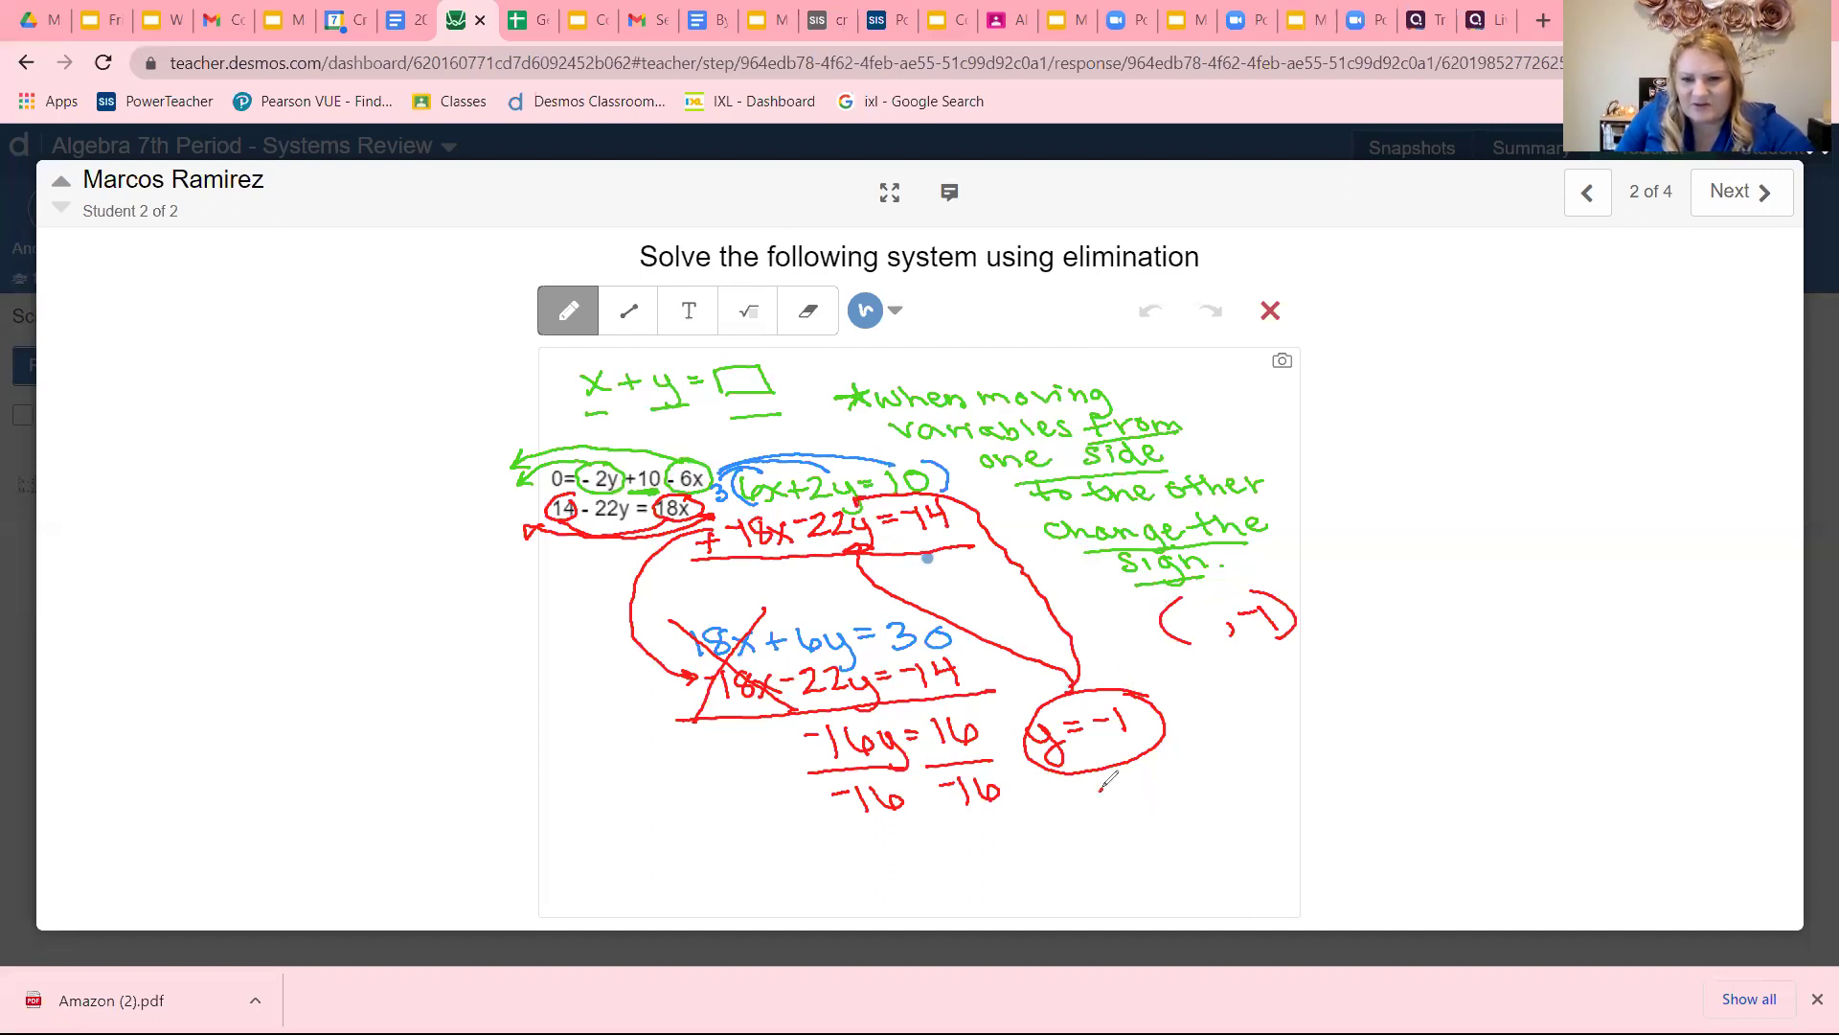
Copy 6x+2y=10 in red below y=-1.
mouse_move(1104, 788)
mouse_down()
mouse_move(1108, 809)
mouse_move(1175, 824)
mouse_move(1140, 826)
mouse_move(1189, 820)
mouse_up()
drag(1176, 805, 1203, 804)
mouse_move(1211, 784)
mouse_down()
mouse_move(1248, 816)
mouse_move(1336, 774)
mouse_move(1369, 785)
mouse_up()
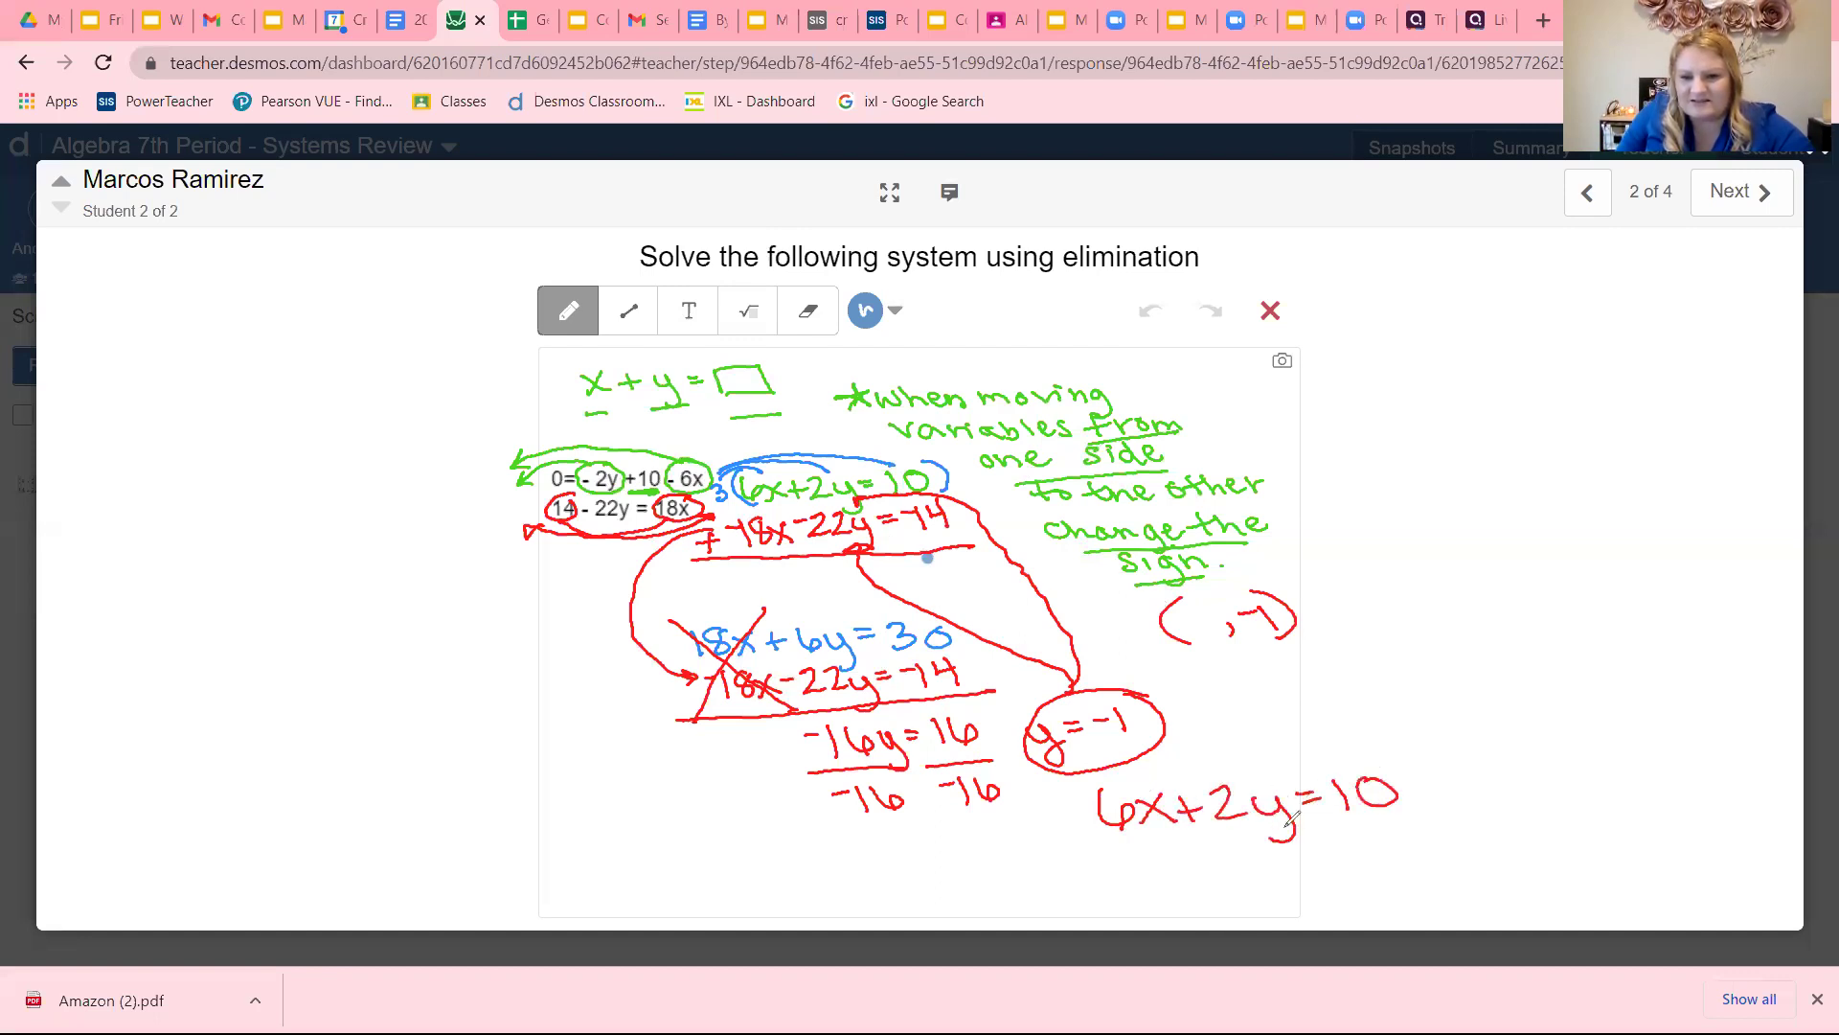
Substitute y=-1 into the equation, writing 6x+2(-1) with an arrow from y=-1.
drag(1152, 734, 1284, 767)
mouse_move(1294, 830)
mouse_down()
mouse_move(1246, 873)
mouse_move(1293, 843)
mouse_up()
drag(1303, 836, 1320, 869)
mouse_move(1213, 841)
mouse_down()
mouse_move(1247, 874)
mouse_move(1179, 883)
mouse_up()
mouse_move(1166, 869)
mouse_down()
mouse_move(1194, 867)
mouse_move(1092, 862)
mouse_move(1142, 881)
mouse_up()
click(1144, 857)
drag(1141, 852, 1119, 881)
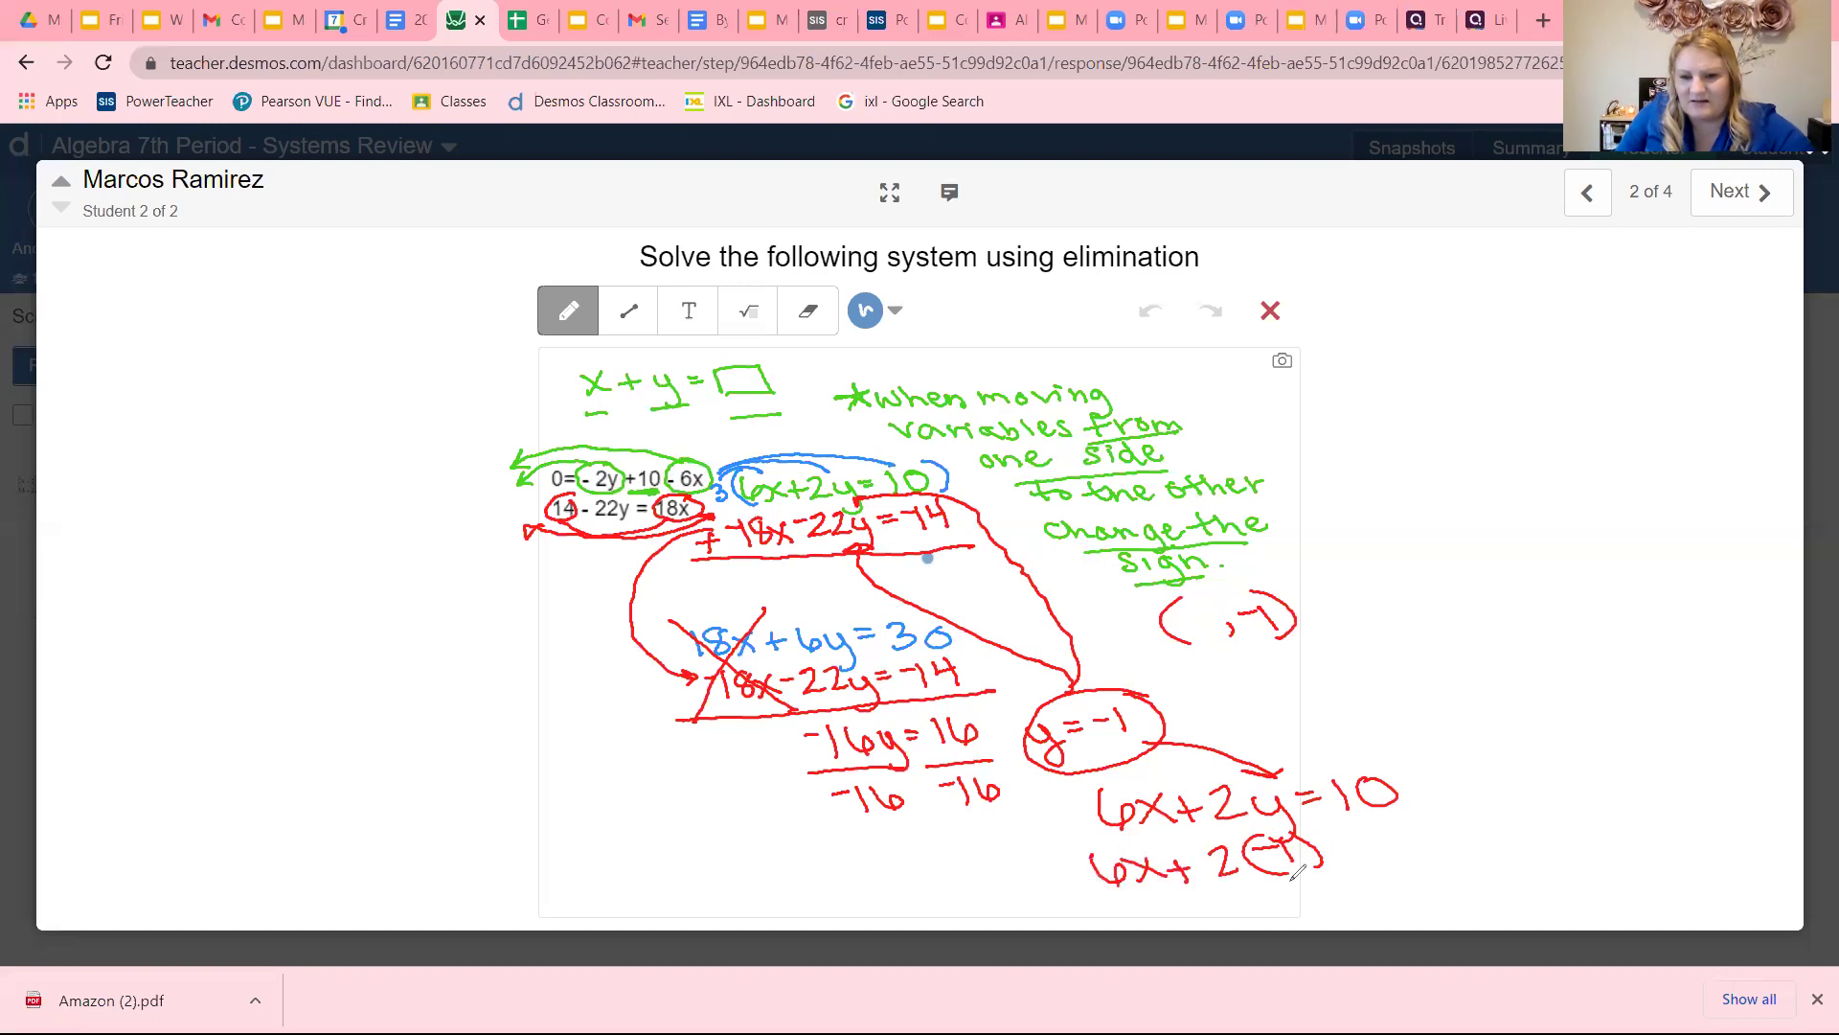
Simplify to 6x-2=10 and add 2 to both sides to get 6x=12.
mouse_move(1257, 876)
mouse_down()
mouse_move(1274, 900)
mouse_move(1317, 902)
mouse_up()
mouse_move(1317, 883)
mouse_down()
mouse_move(1289, 903)
mouse_move(1370, 894)
mouse_move(1394, 861)
mouse_up()
mouse_move(1373, 875)
mouse_down()
mouse_move(1416, 878)
mouse_move(1439, 850)
mouse_up()
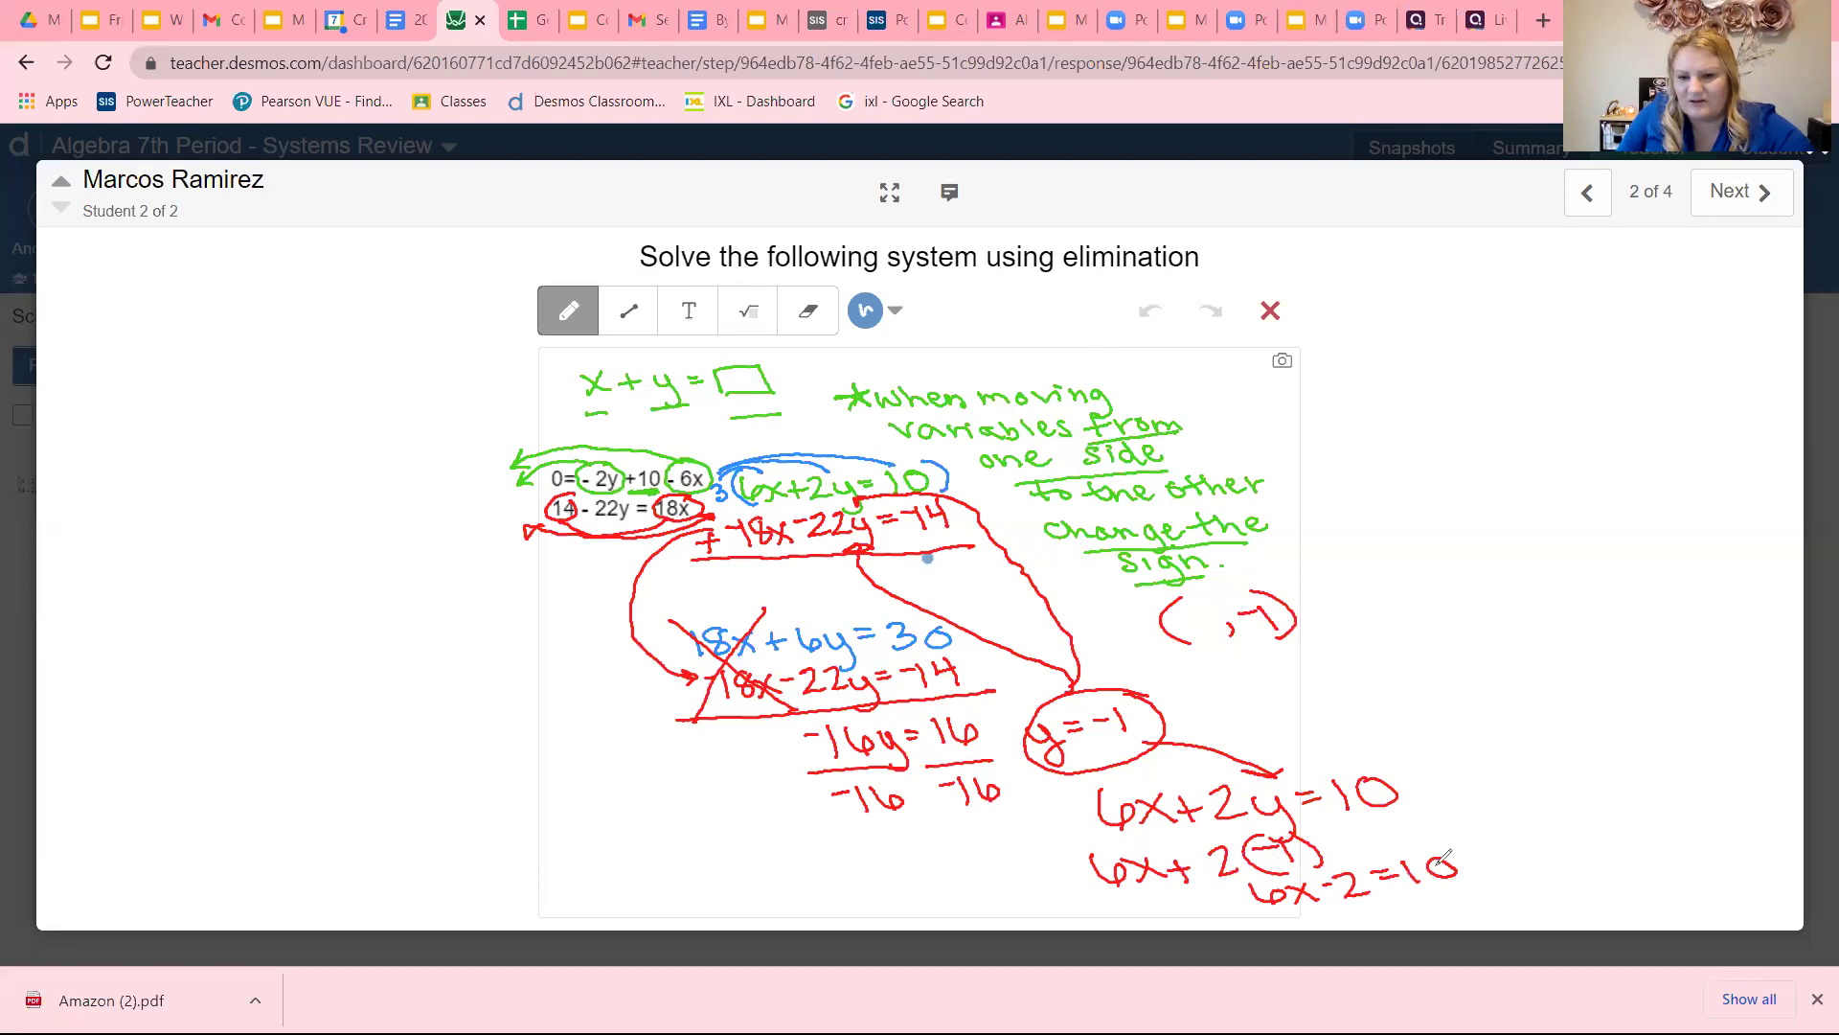
drag(1335, 915, 1351, 913)
mouse_move(1343, 906)
mouse_down()
mouse_move(1343, 921)
mouse_move(1439, 899)
mouse_up()
mouse_move(1432, 891)
mouse_down()
mouse_move(1433, 912)
mouse_move(1504, 907)
mouse_move(1474, 940)
mouse_move(1511, 936)
mouse_up()
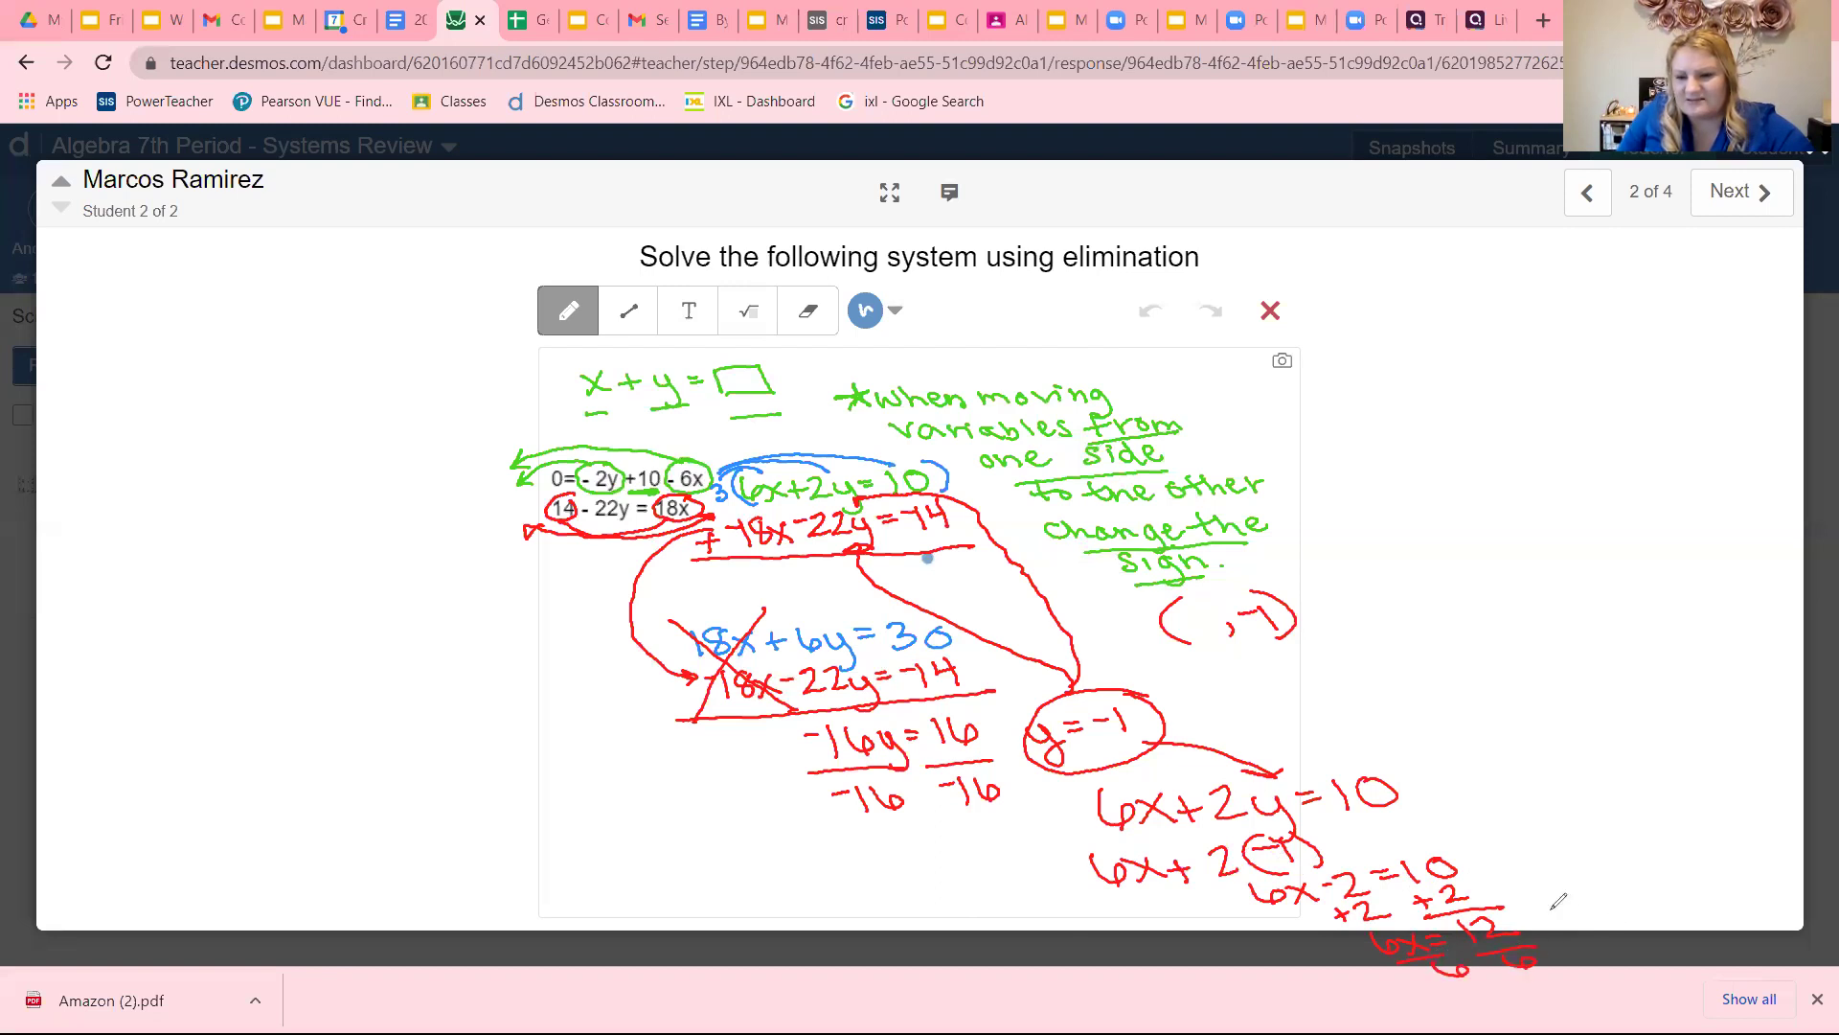
With the red pen, write and circle x=2, then fill 2 into the ordered pair (2, -1).
mouse_move(1541, 898)
mouse_down()
mouse_move(1562, 921)
mouse_move(1537, 922)
mouse_up()
mouse_move(1569, 905)
mouse_down()
mouse_move(1630, 912)
mouse_move(1523, 915)
mouse_move(1672, 886)
mouse_move(1633, 864)
mouse_up()
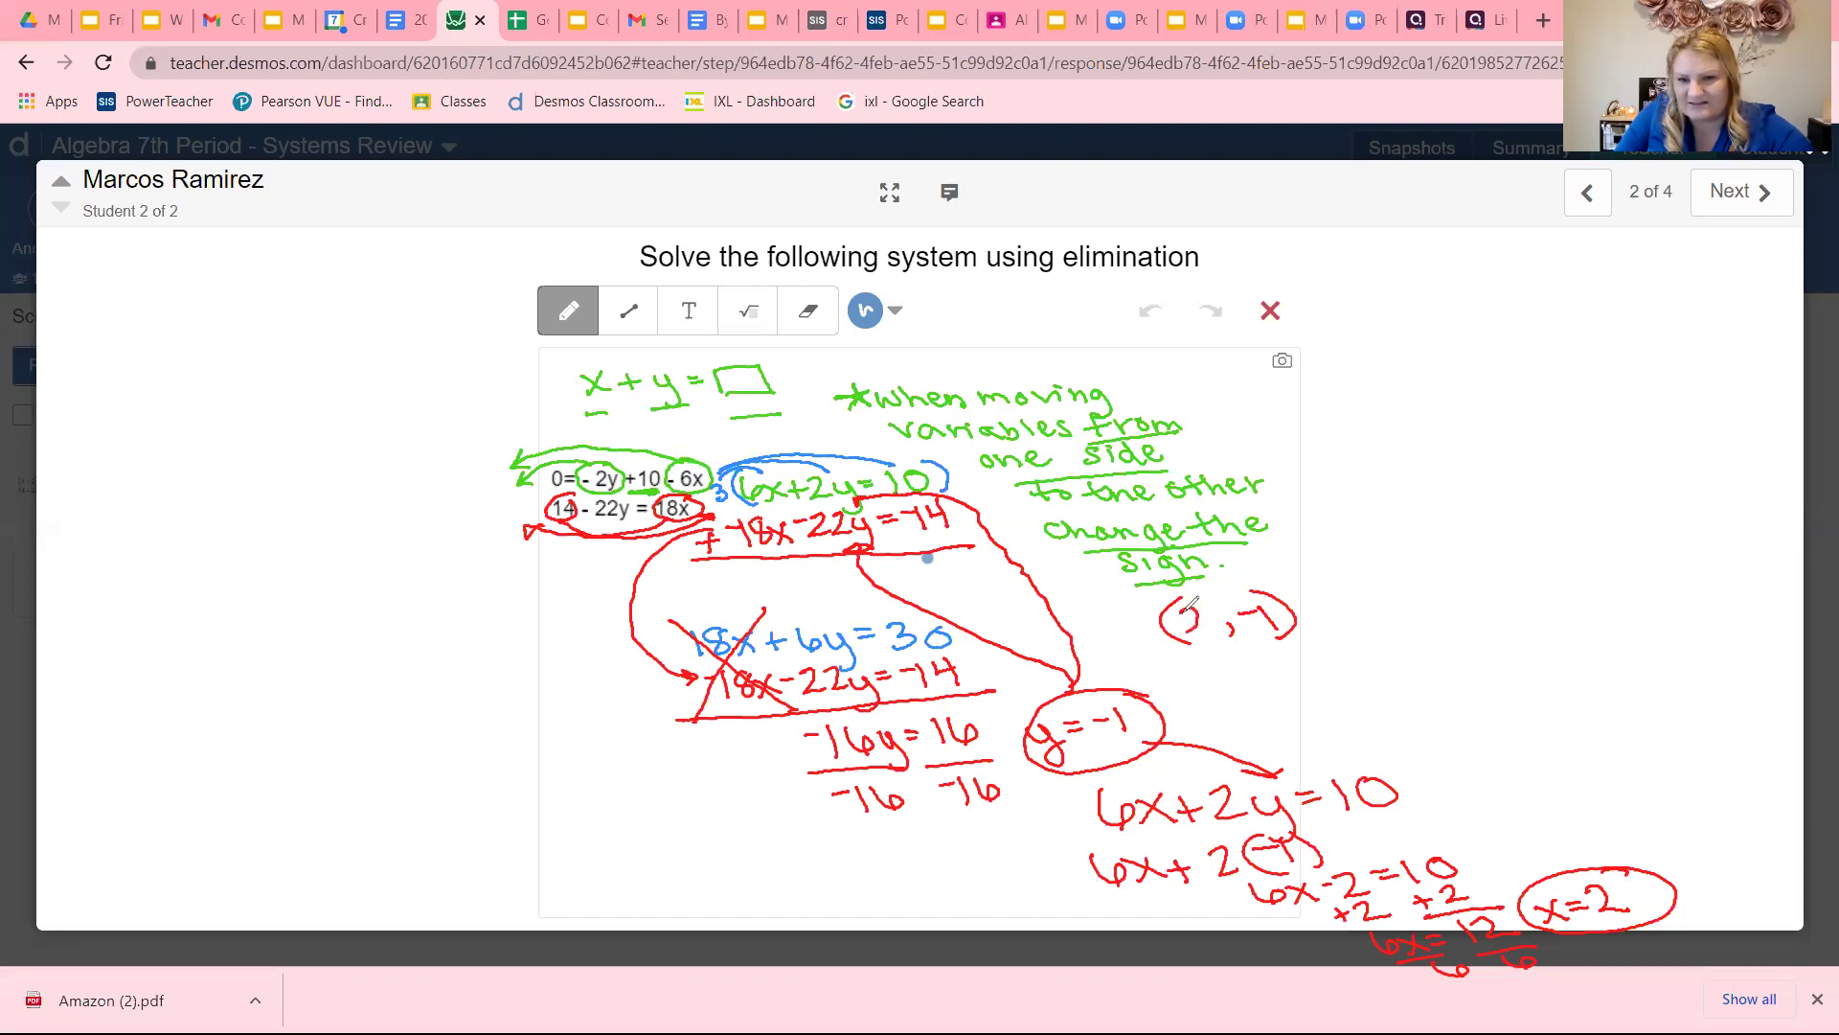
drag(1187, 606, 1208, 632)
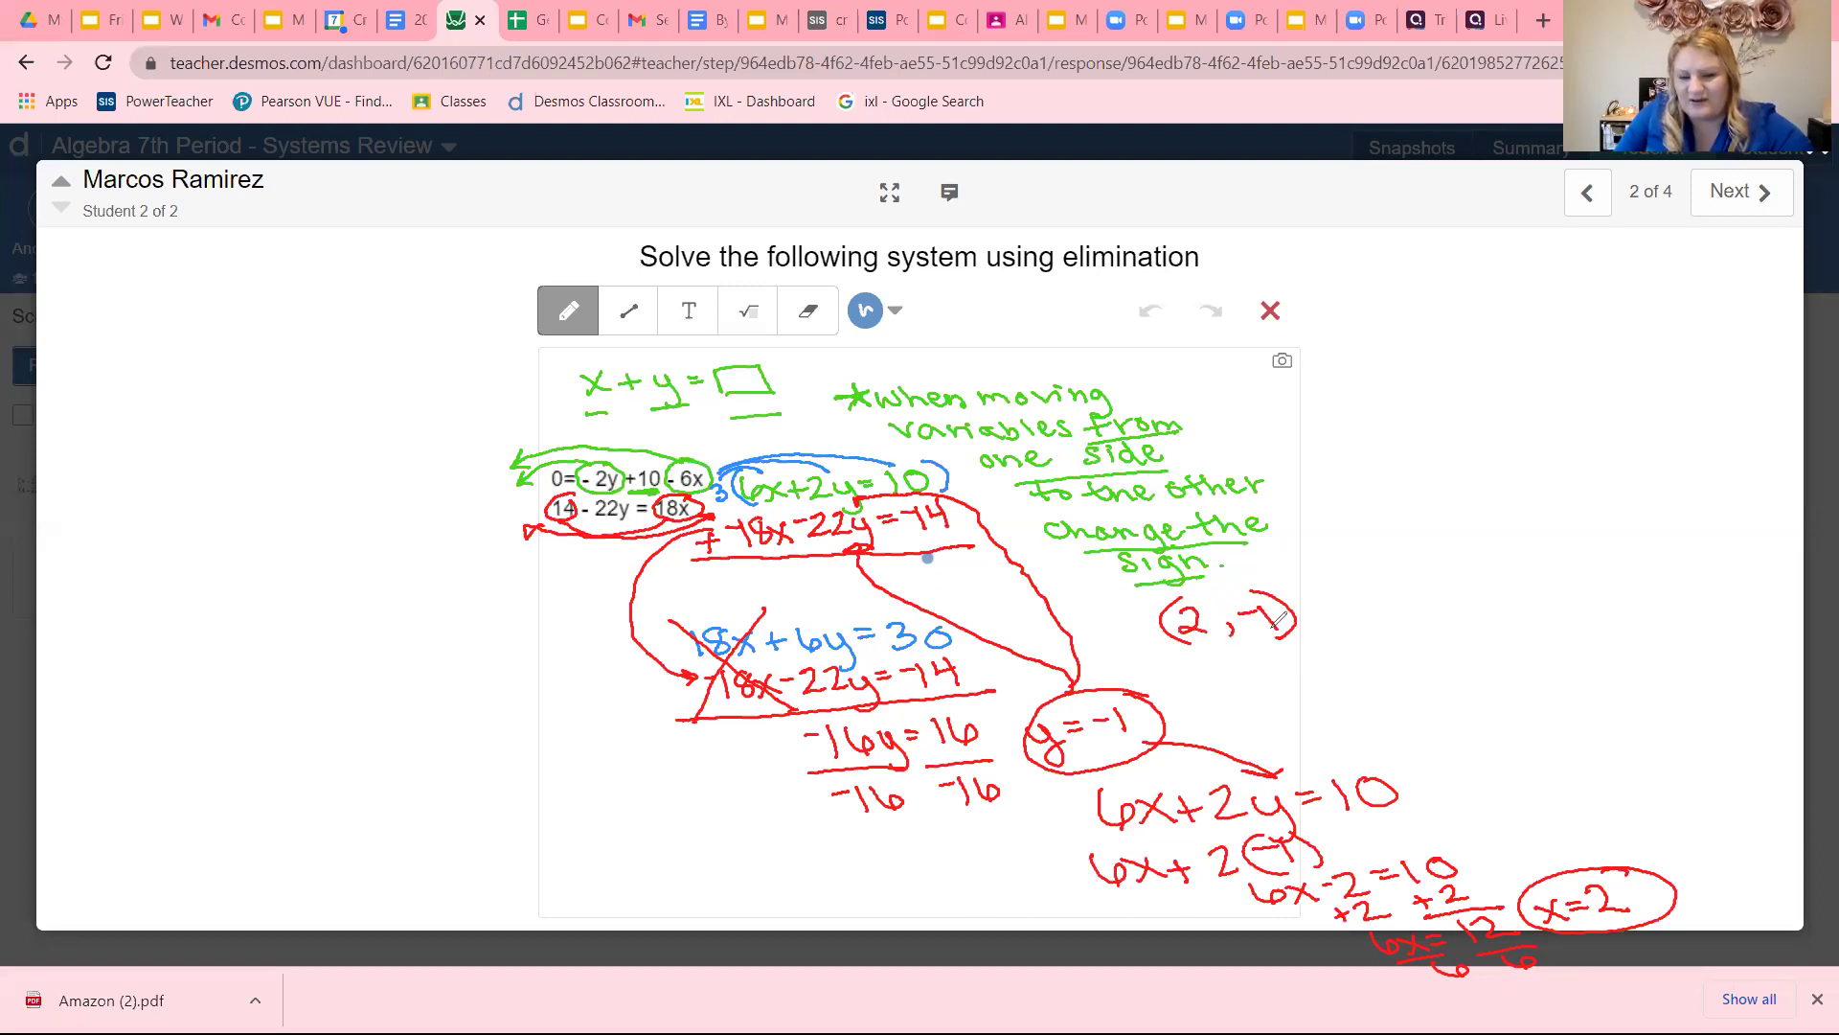